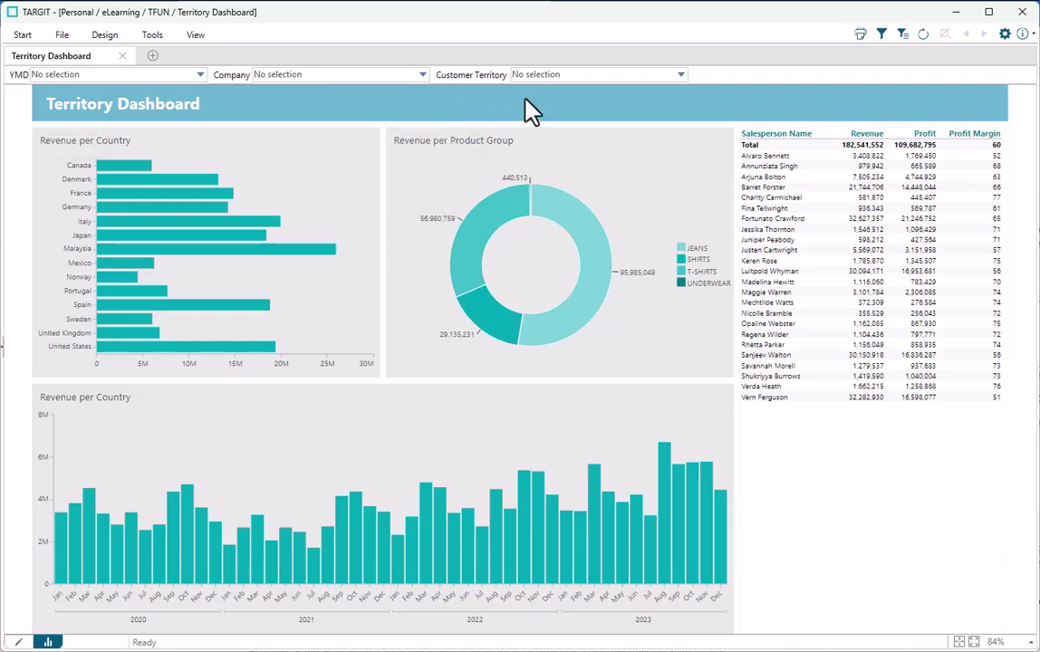
Filter the Territory Dashboard to the Europe customer territory
click(681, 76)
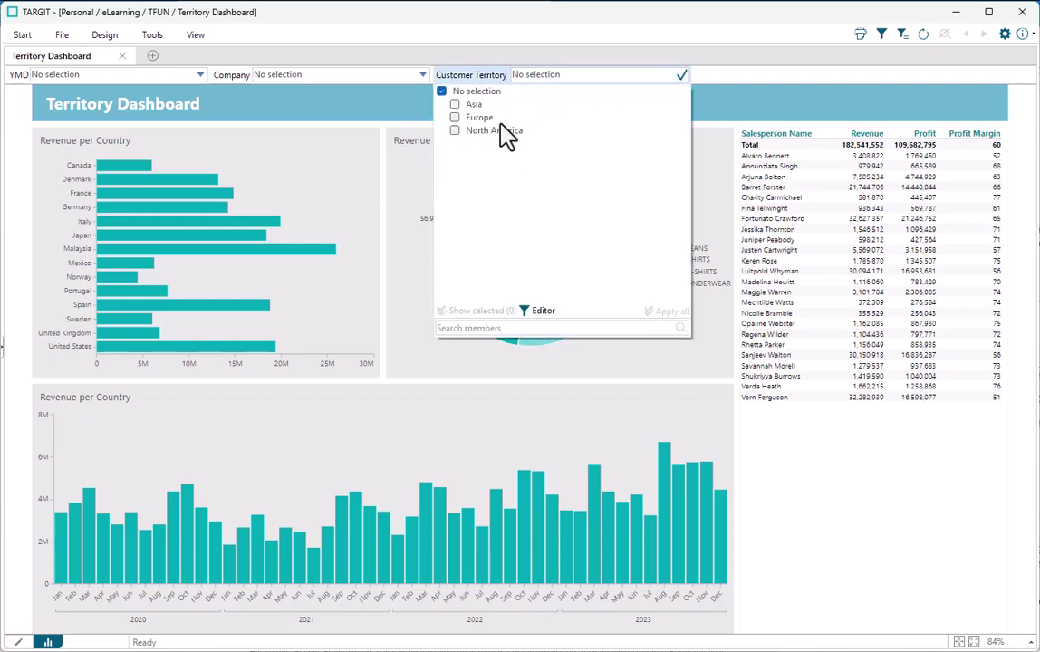
click(476, 117)
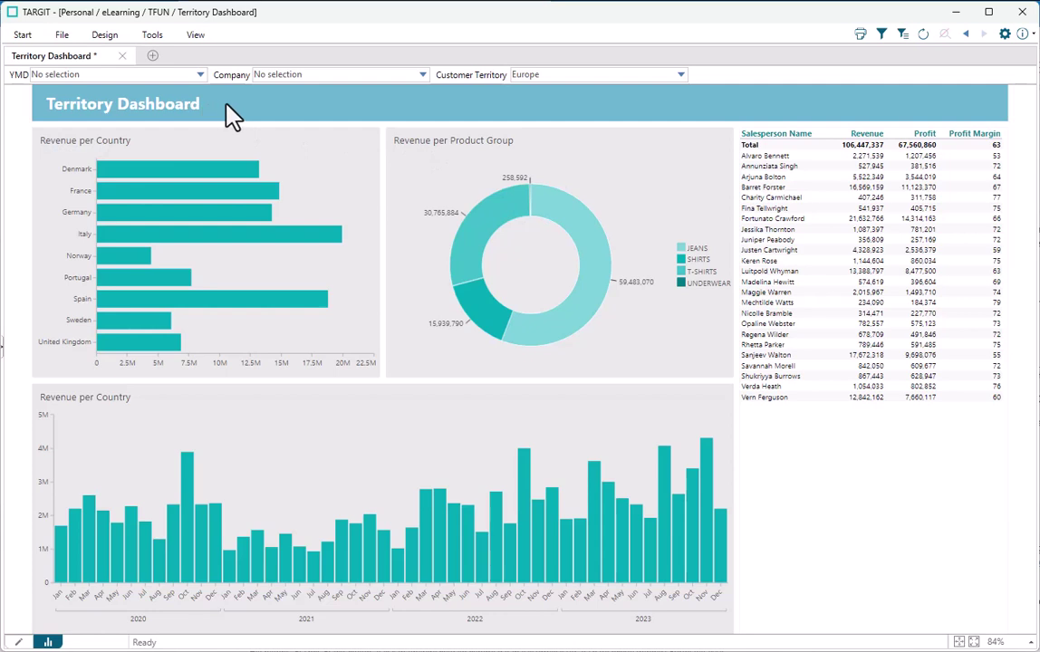
In design mode, append ' ()' to the dashboard title's caption
click(18, 642)
click(272, 114)
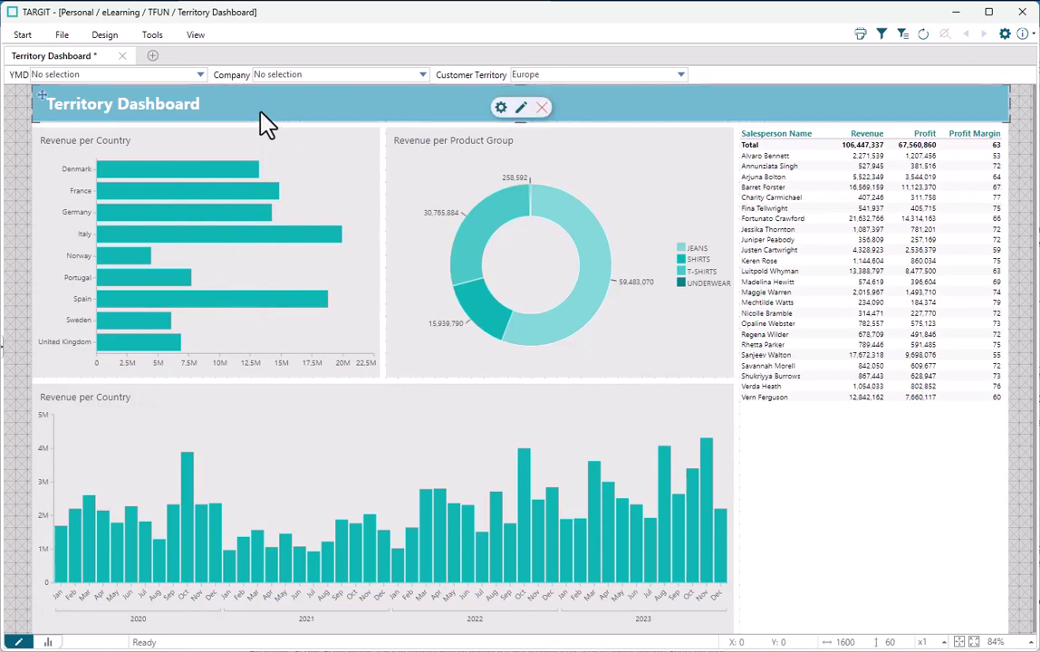
click(502, 109)
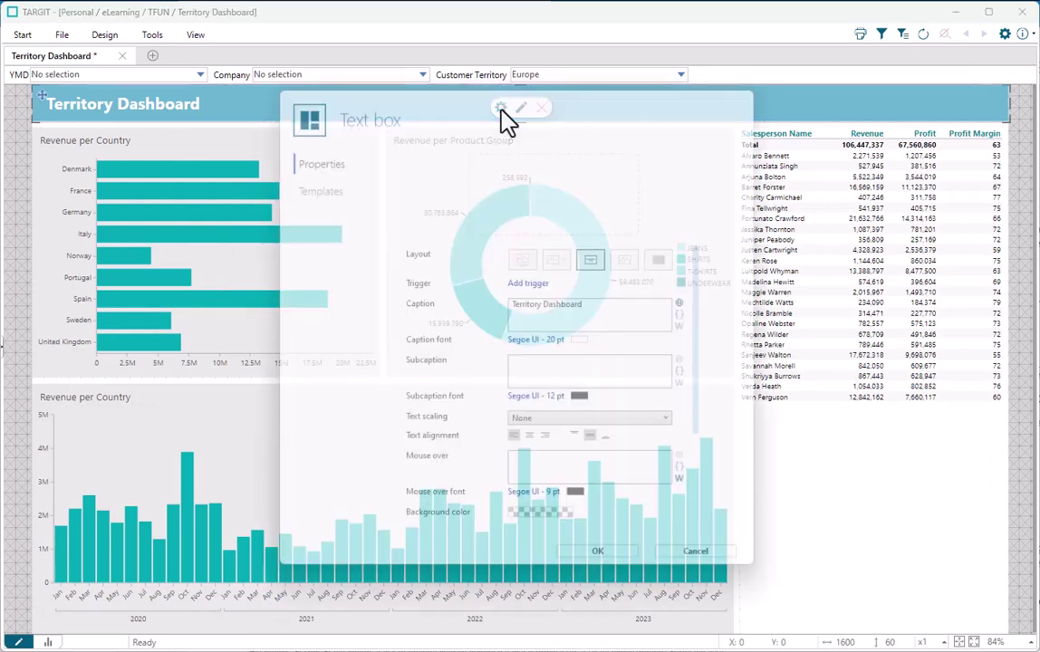
click(595, 305)
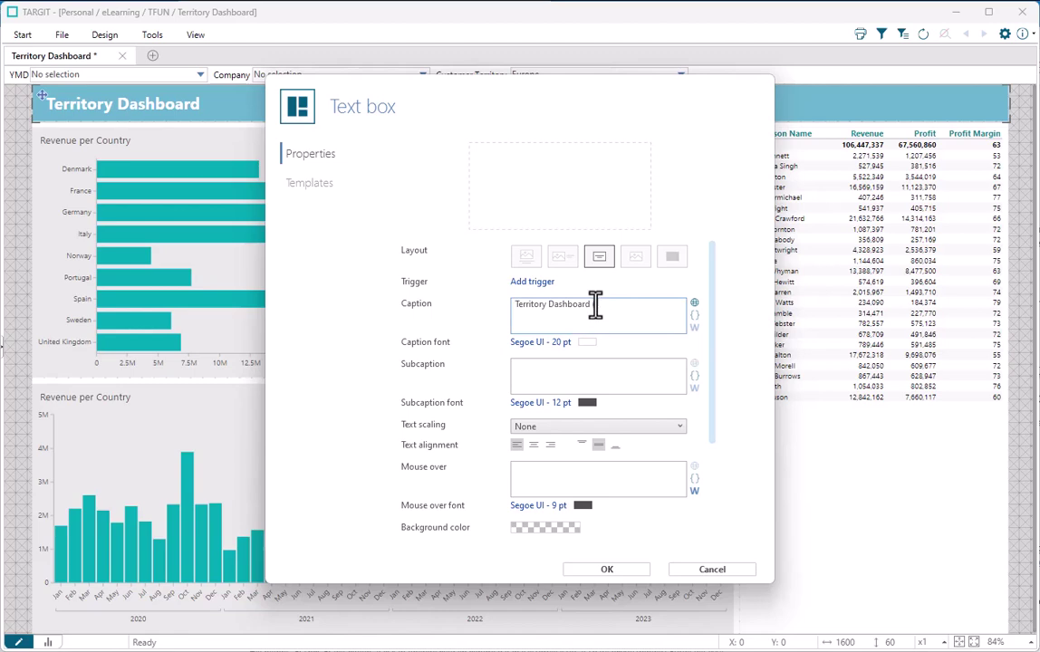
text(())
Insert Sales > Customer Territory members as dynamic caption content and apply the title
click(695, 316)
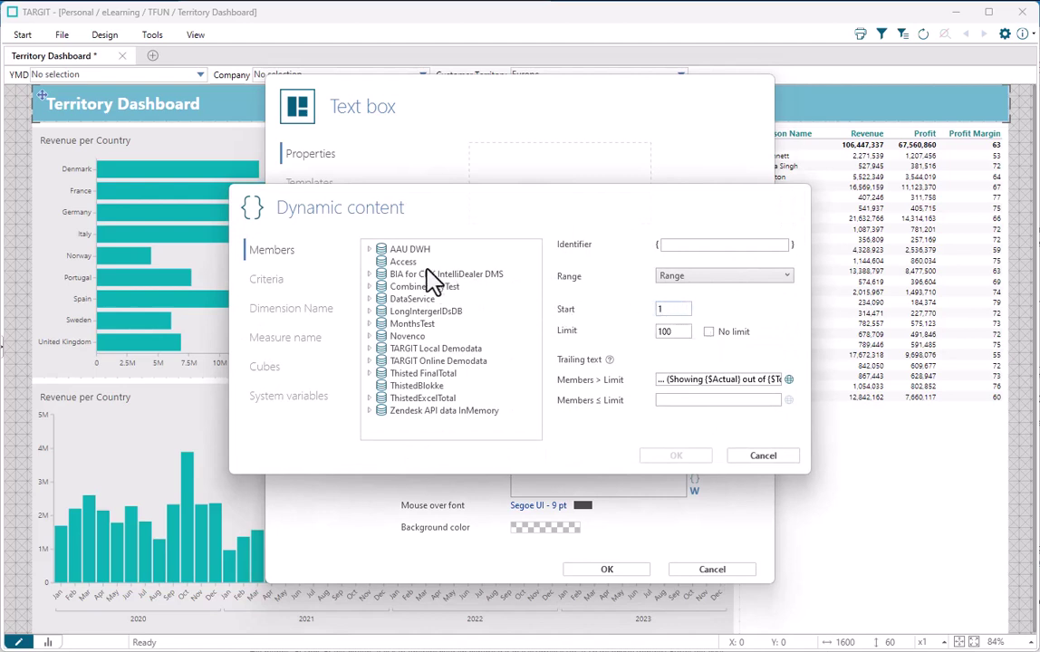
click(367, 361)
click(382, 423)
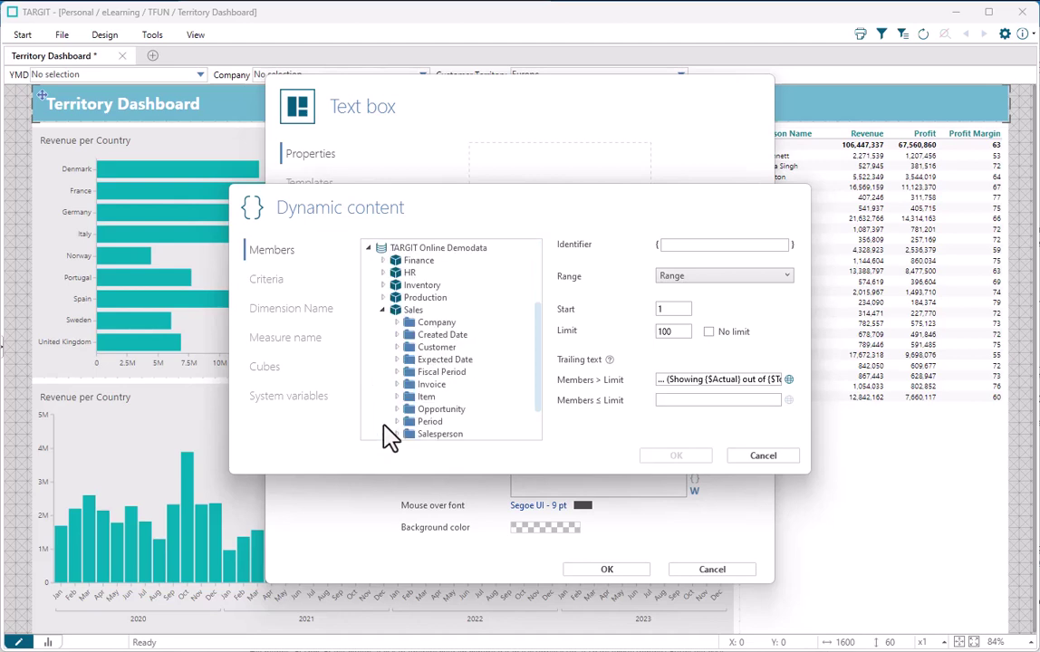
click(397, 348)
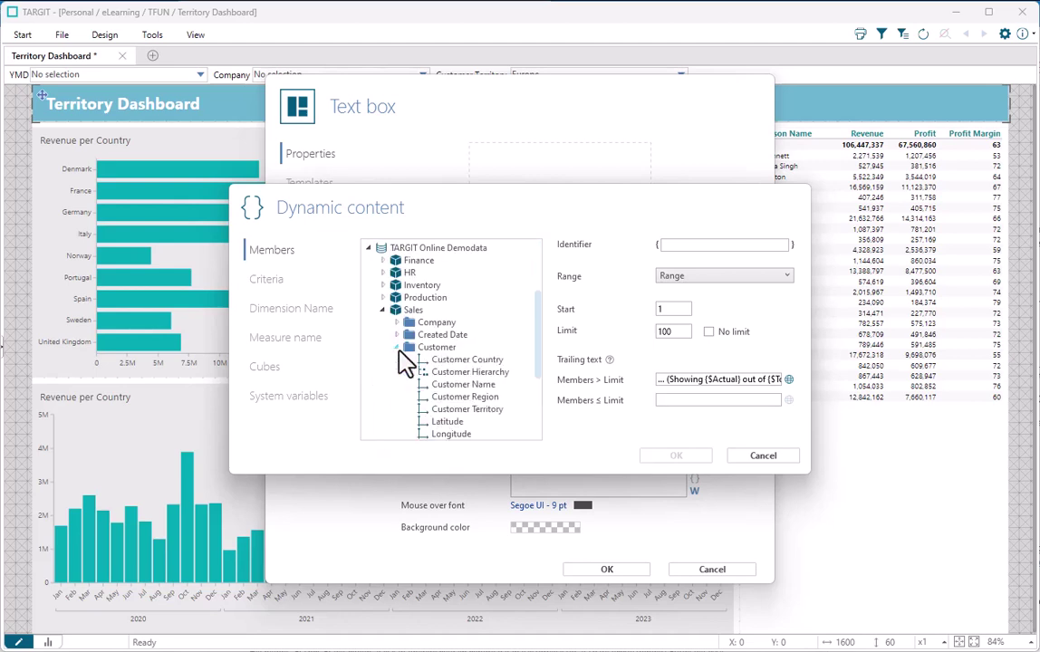
click(466, 408)
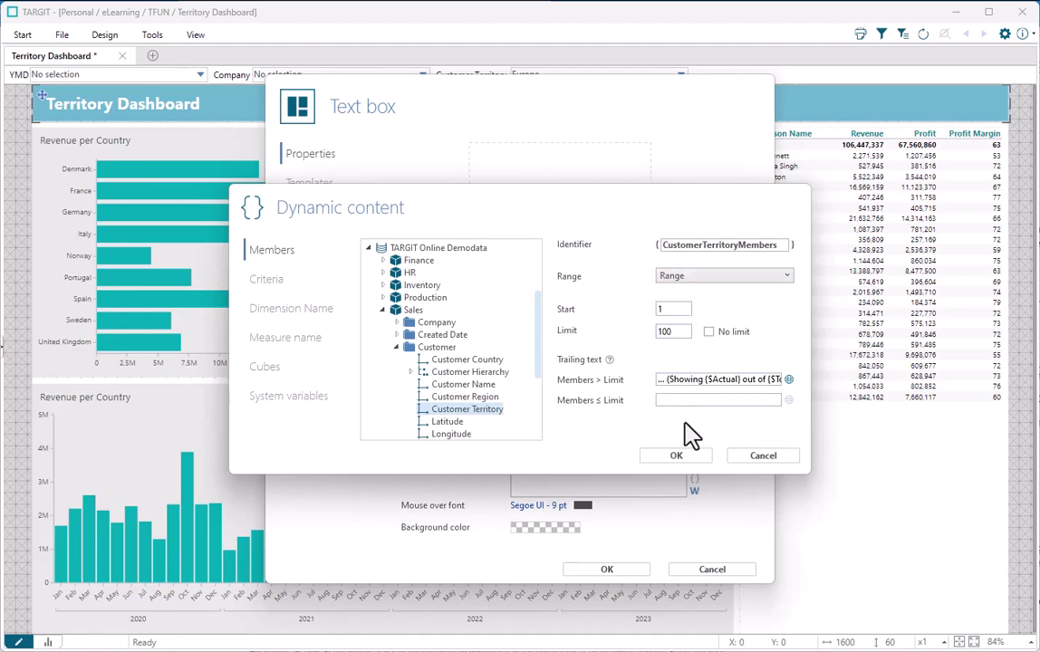
click(689, 461)
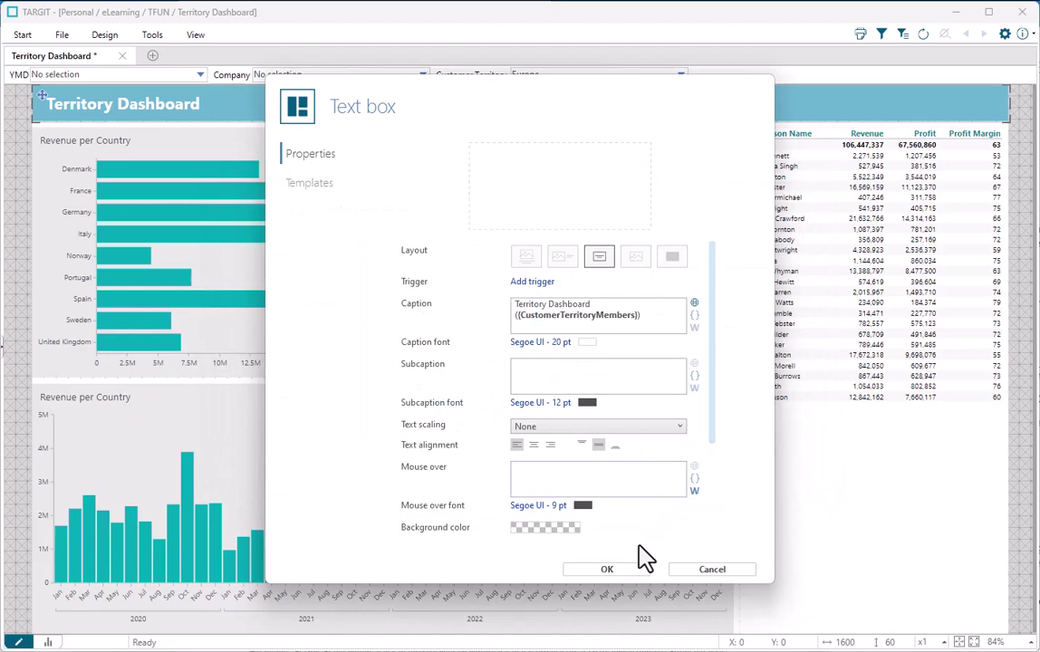
click(623, 569)
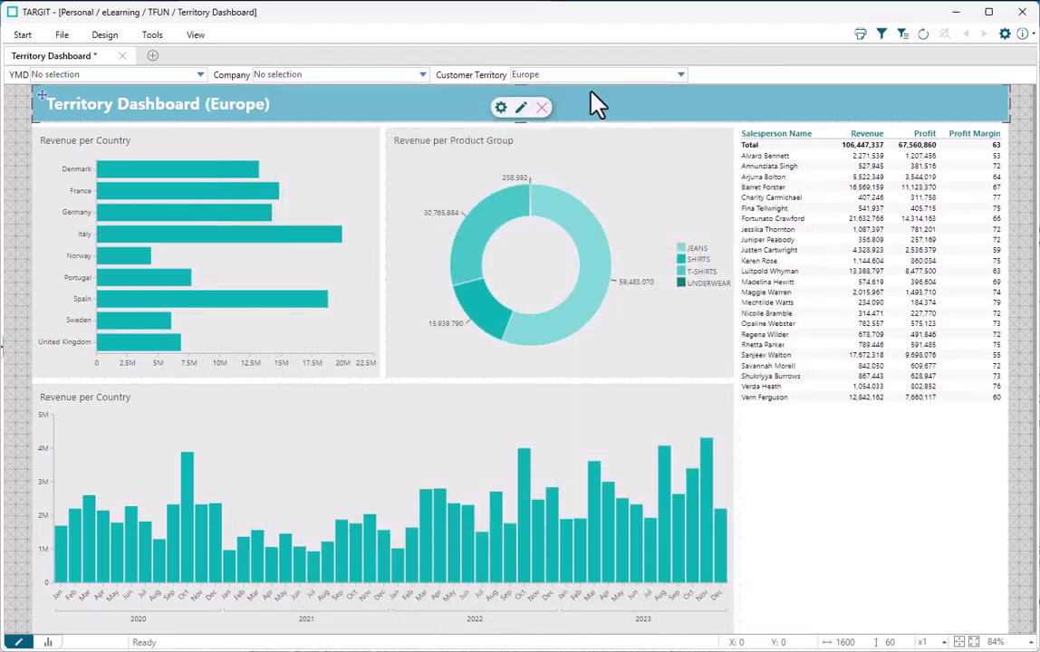
Reset the Customer Territory filter to No selection so the title lists all territories
click(680, 76)
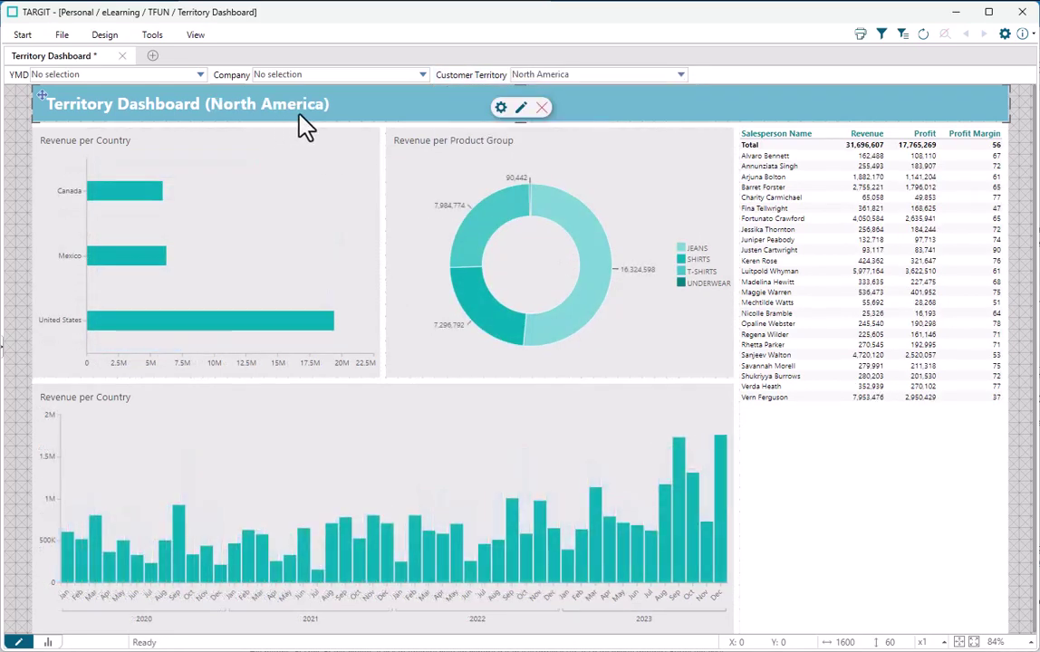
click(680, 76)
click(466, 91)
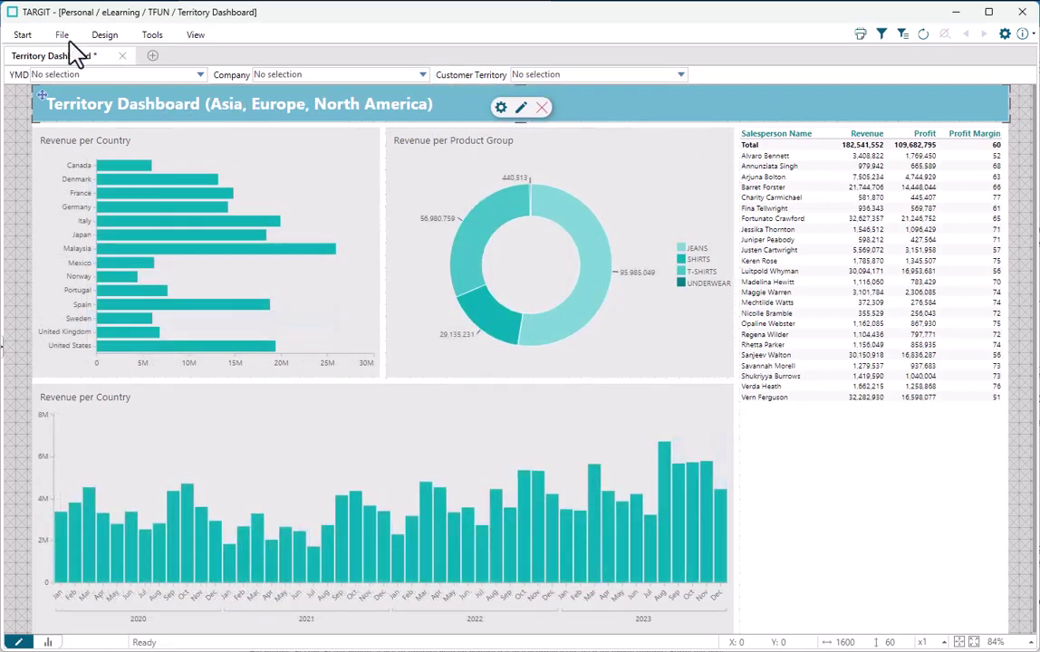
click(62, 36)
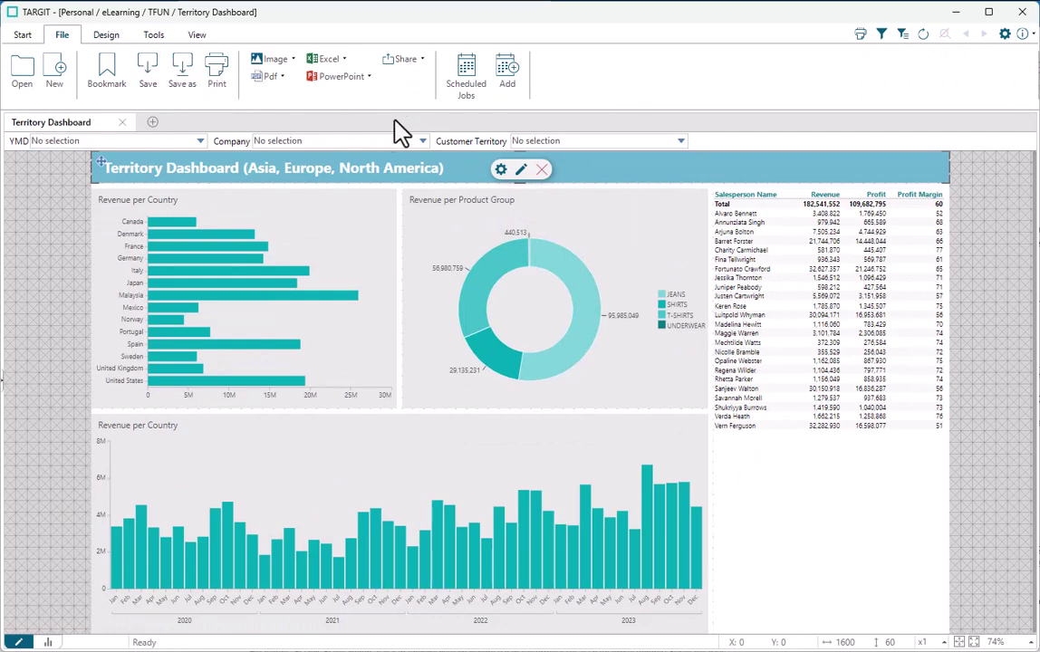
Add a scheduled job that repeats monthly and outputs a PDF document (.pdf)
click(507, 72)
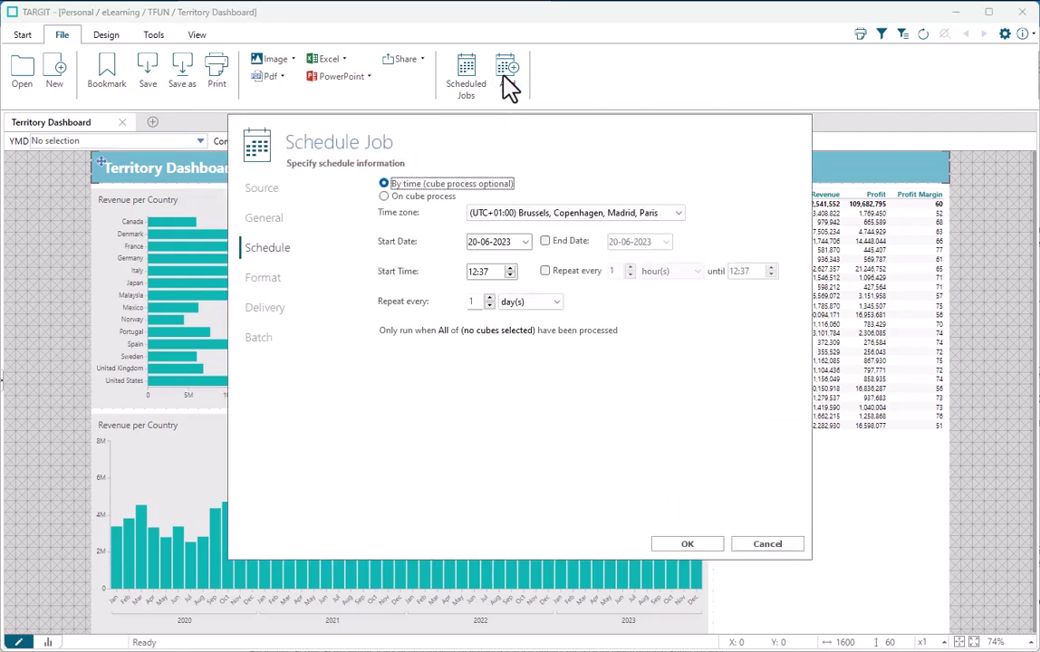
click(526, 302)
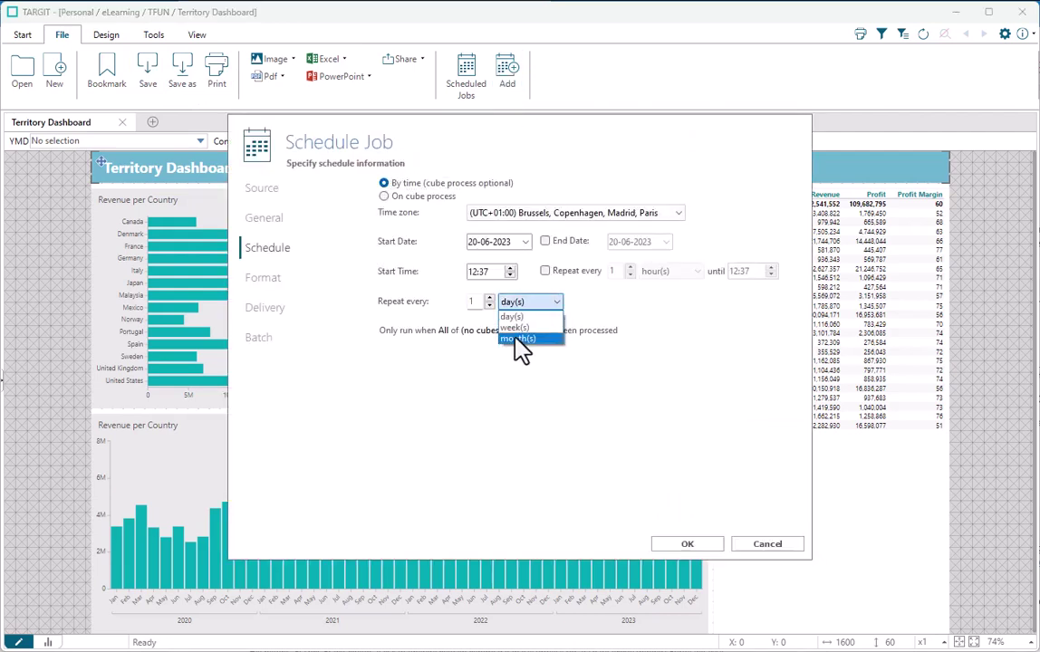
click(517, 339)
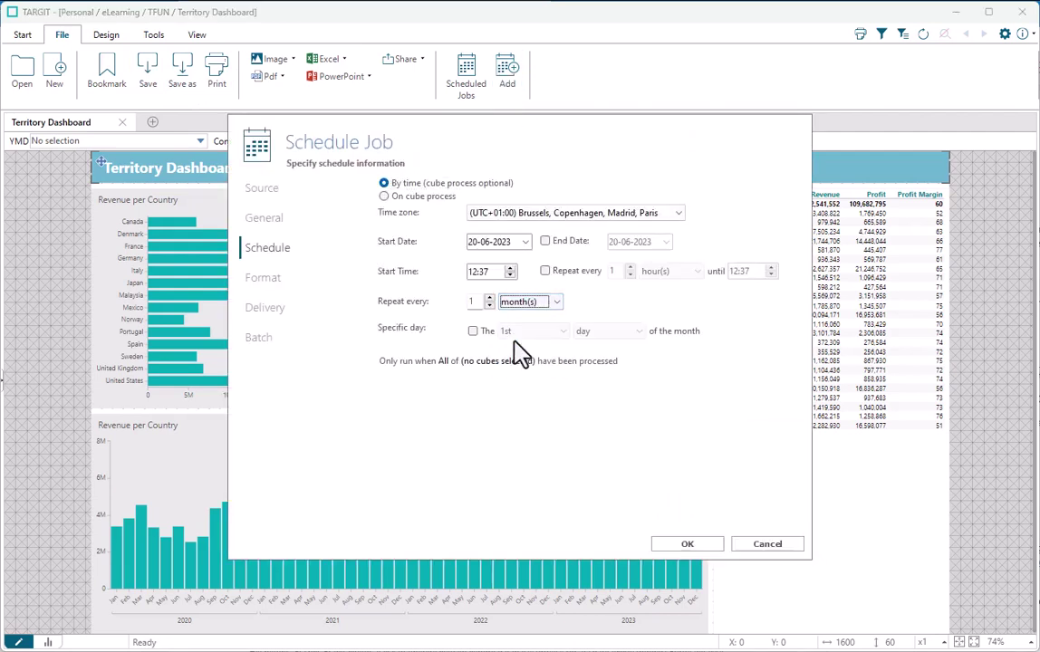
click(262, 288)
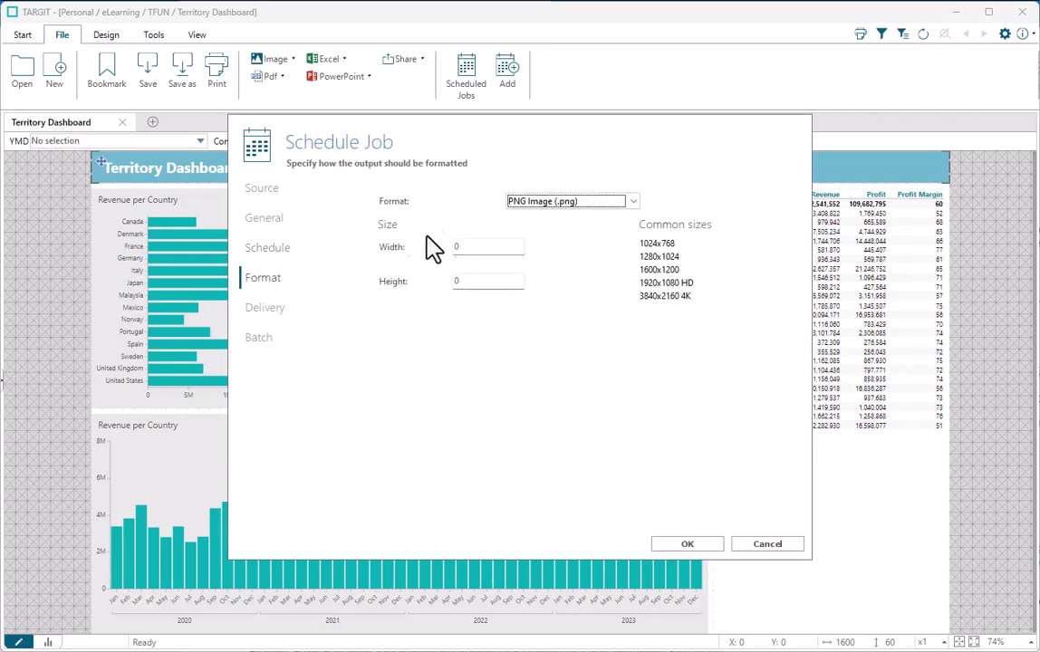
click(539, 203)
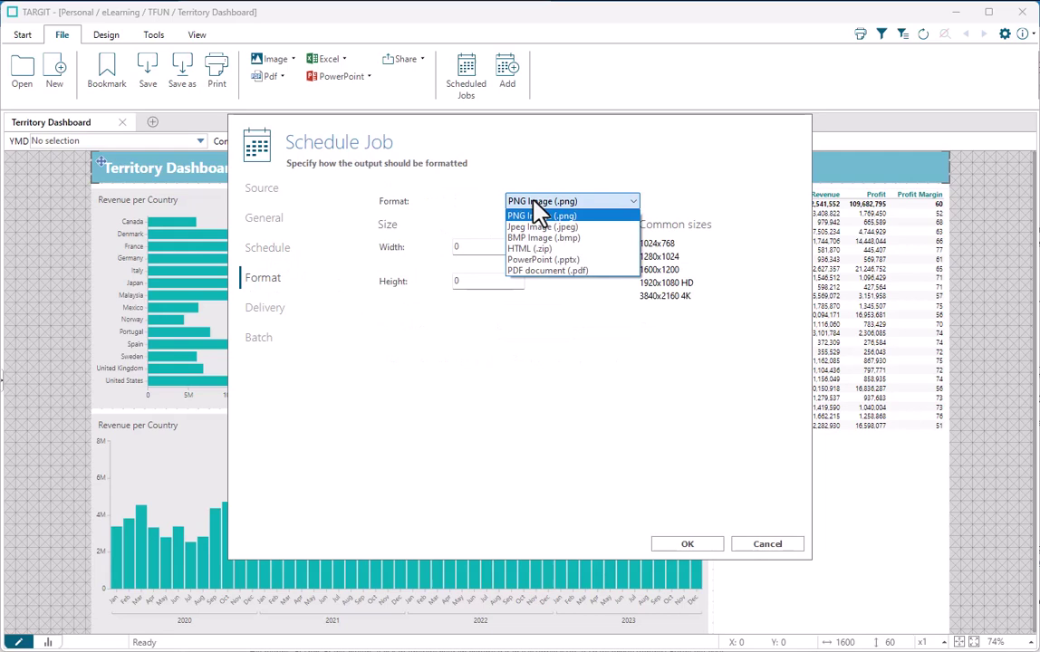
click(527, 272)
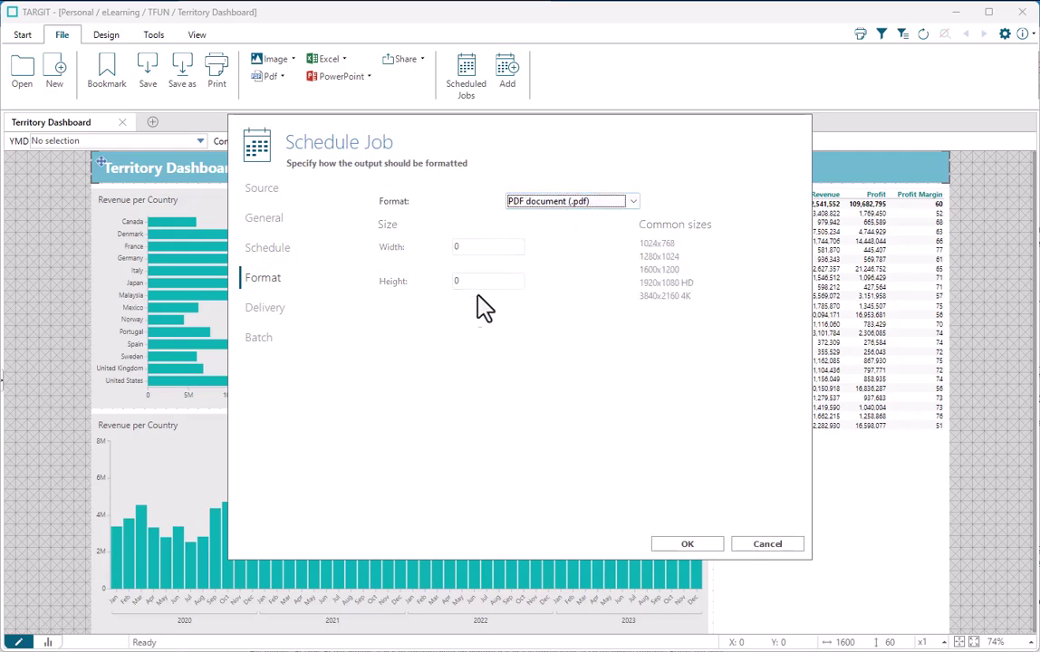
click(259, 313)
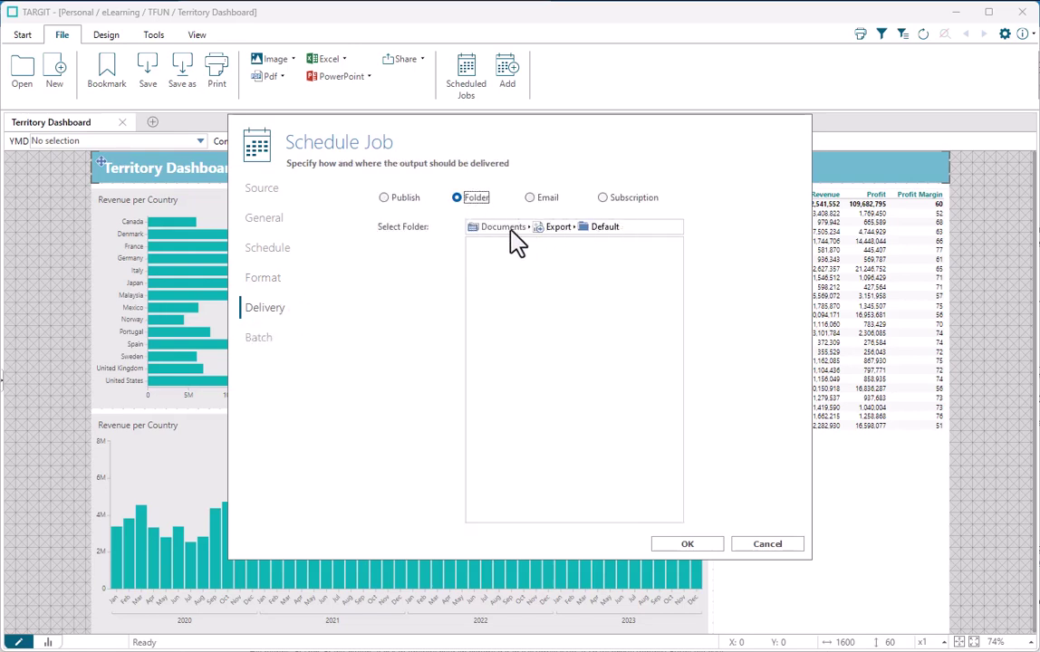
Set the job's delivery folder to Documents > Shared > Output
click(557, 228)
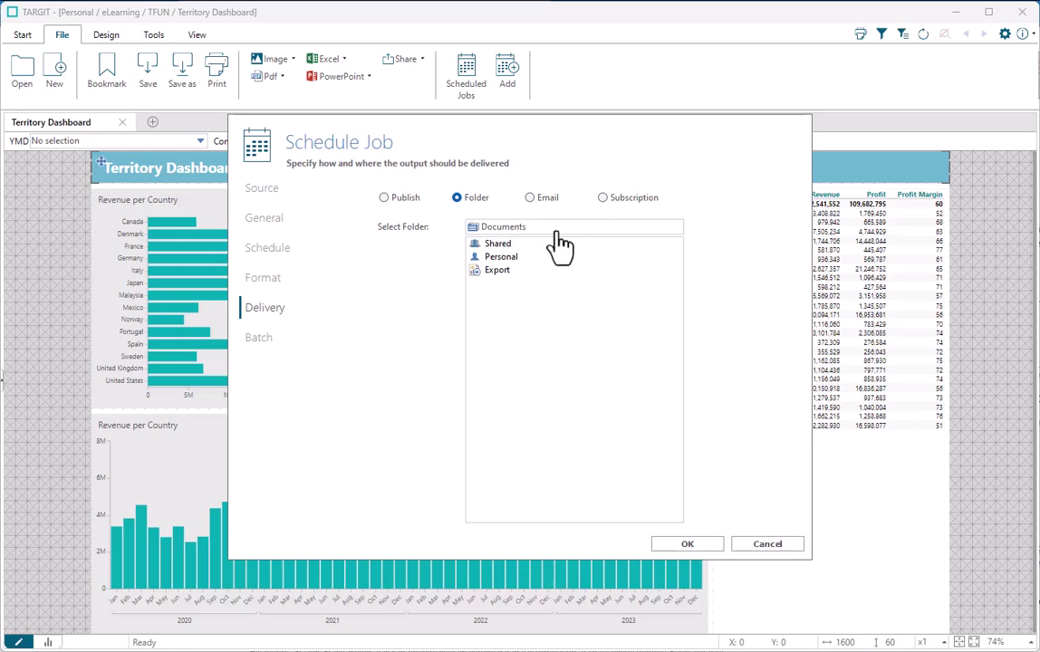
click(501, 246)
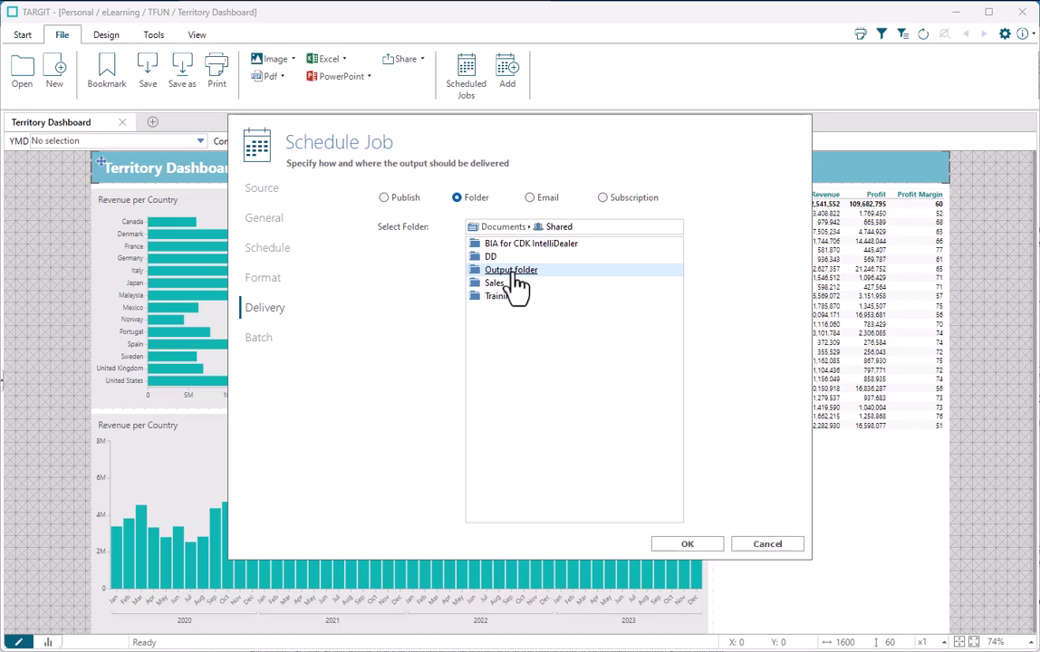
click(511, 271)
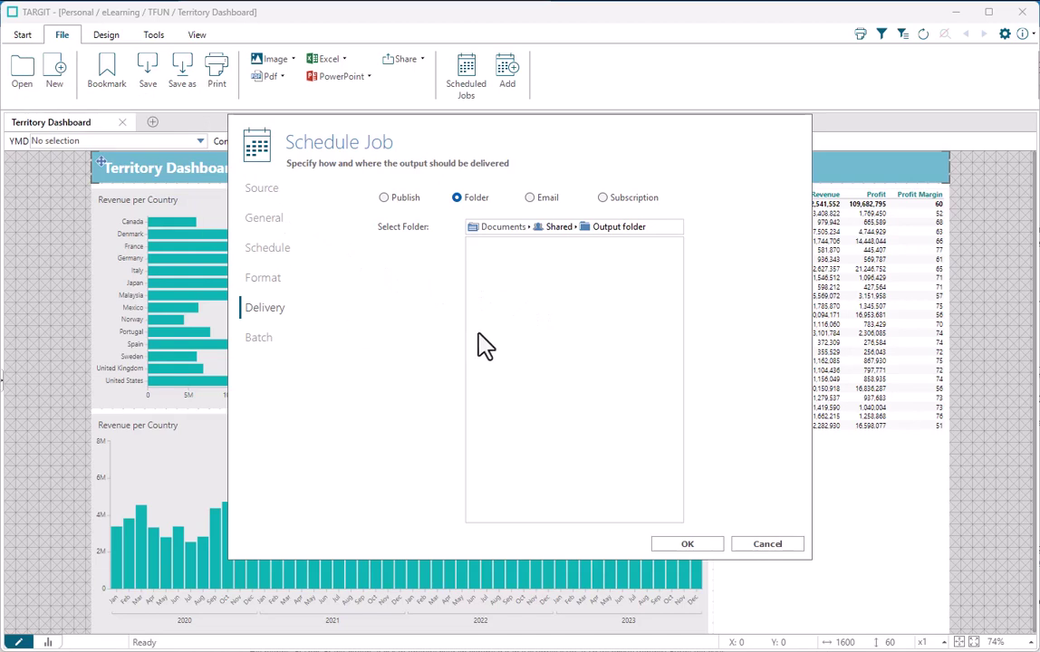
Enable batch processing split by Customer > Customer Territory
click(260, 338)
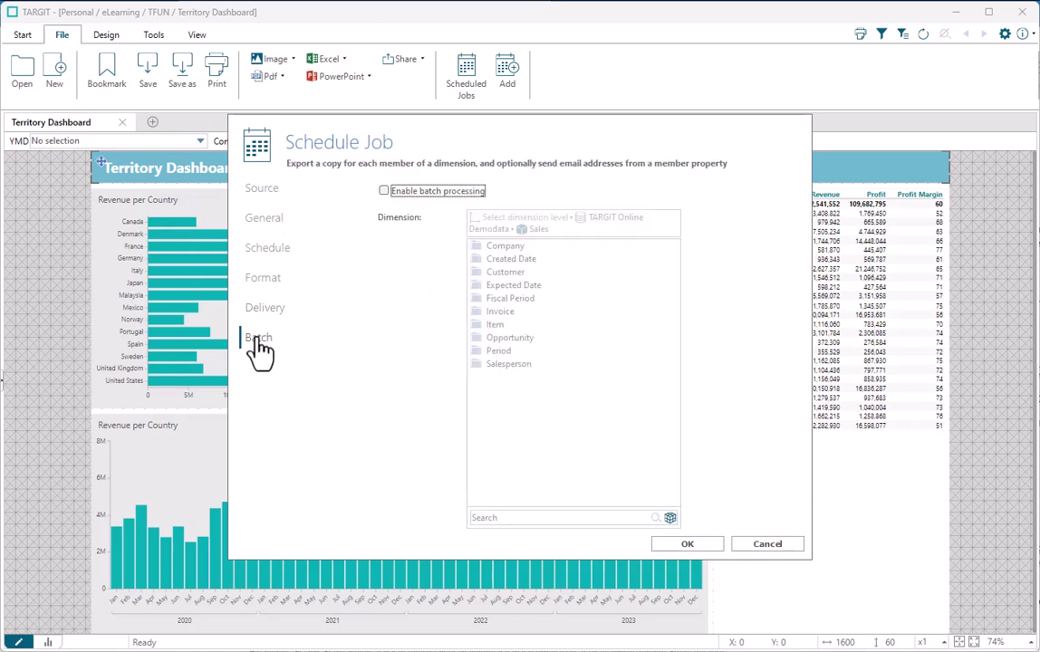
click(384, 191)
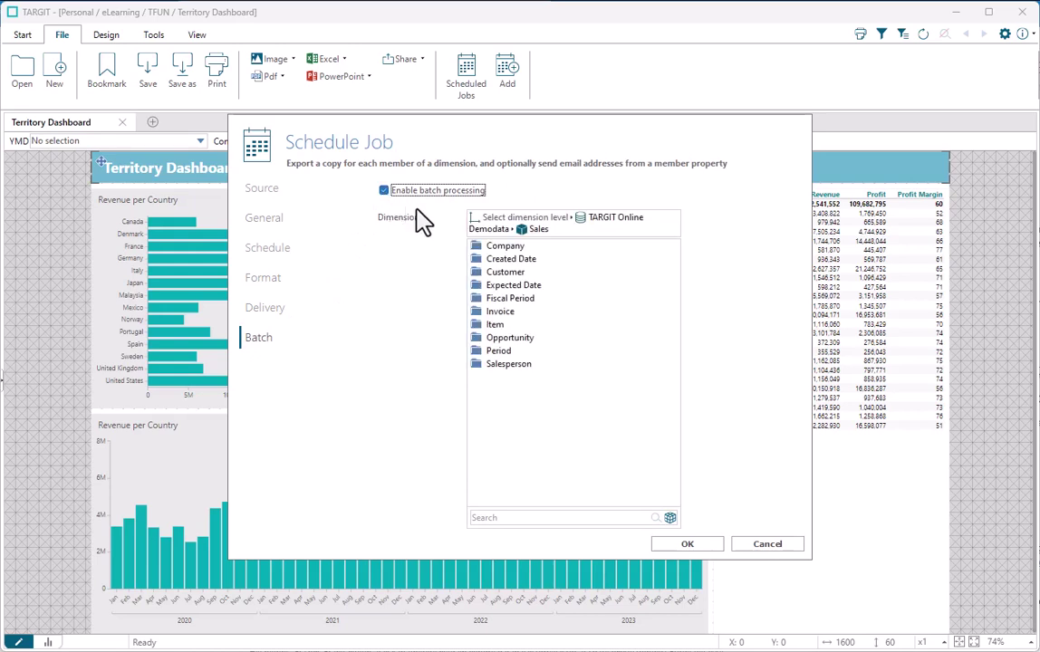
double_click(478, 271)
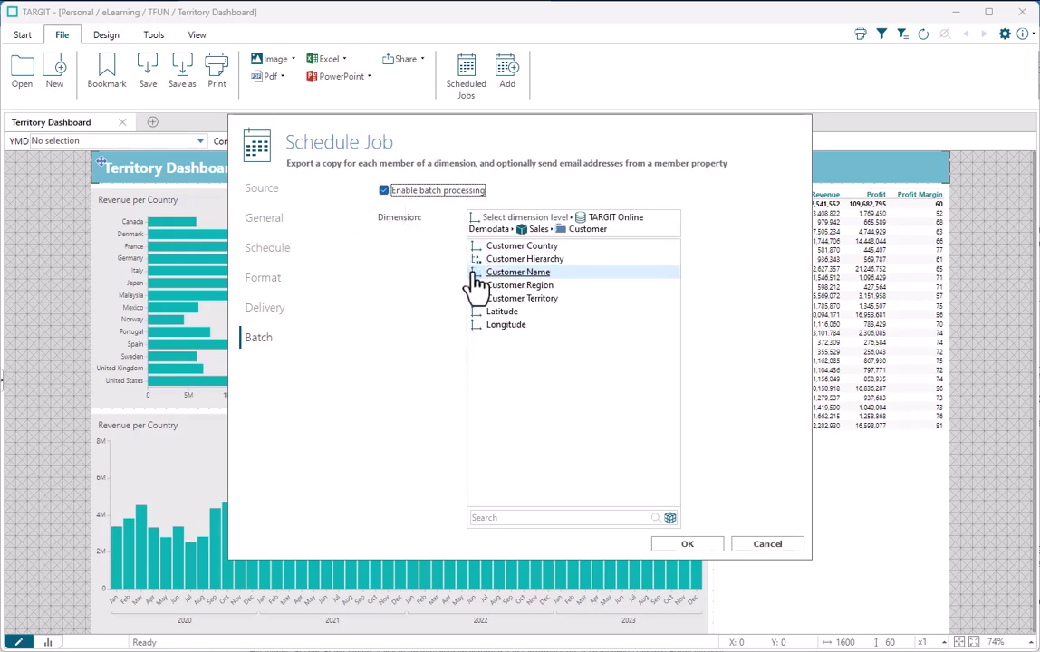
double_click(524, 298)
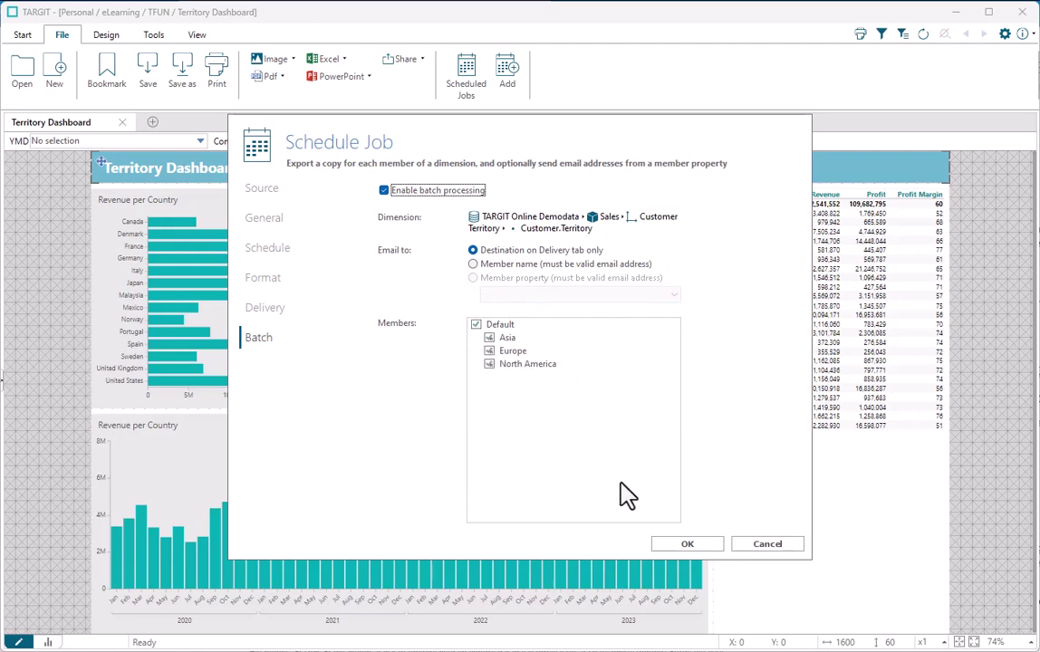
Create the job, then run the Territory Dashboard job immediately from Scheduled Jobs
click(681, 545)
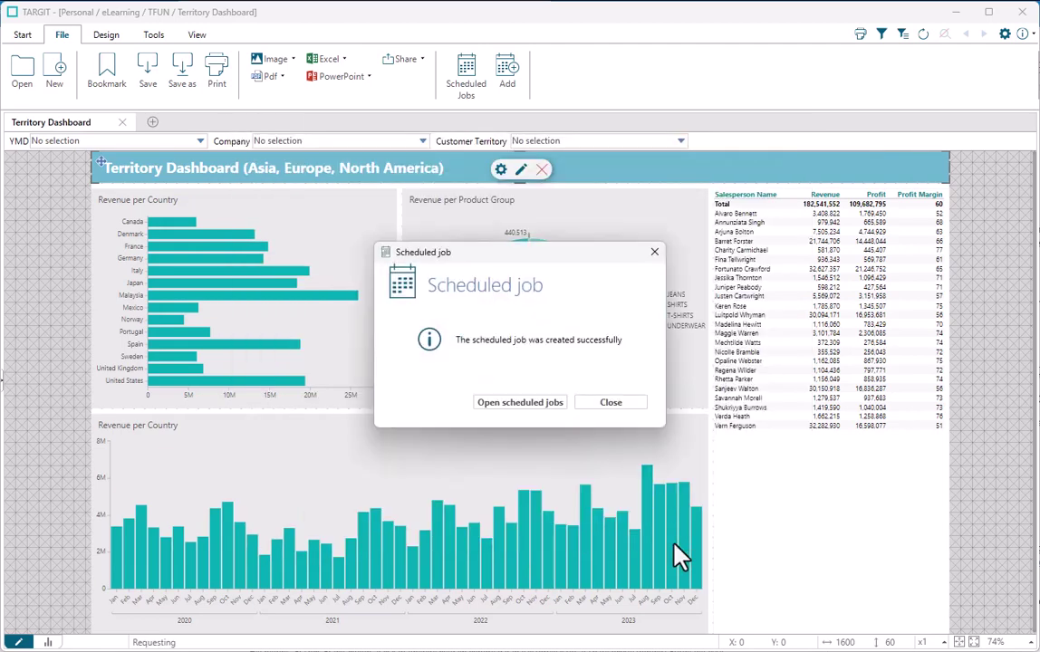
click(540, 406)
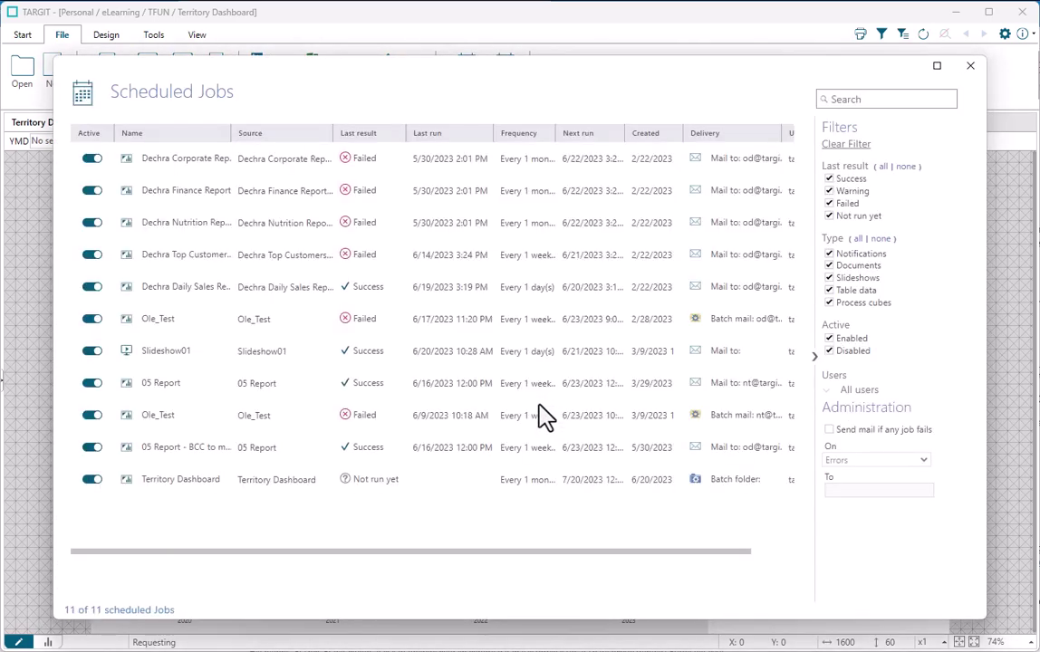
click(190, 481)
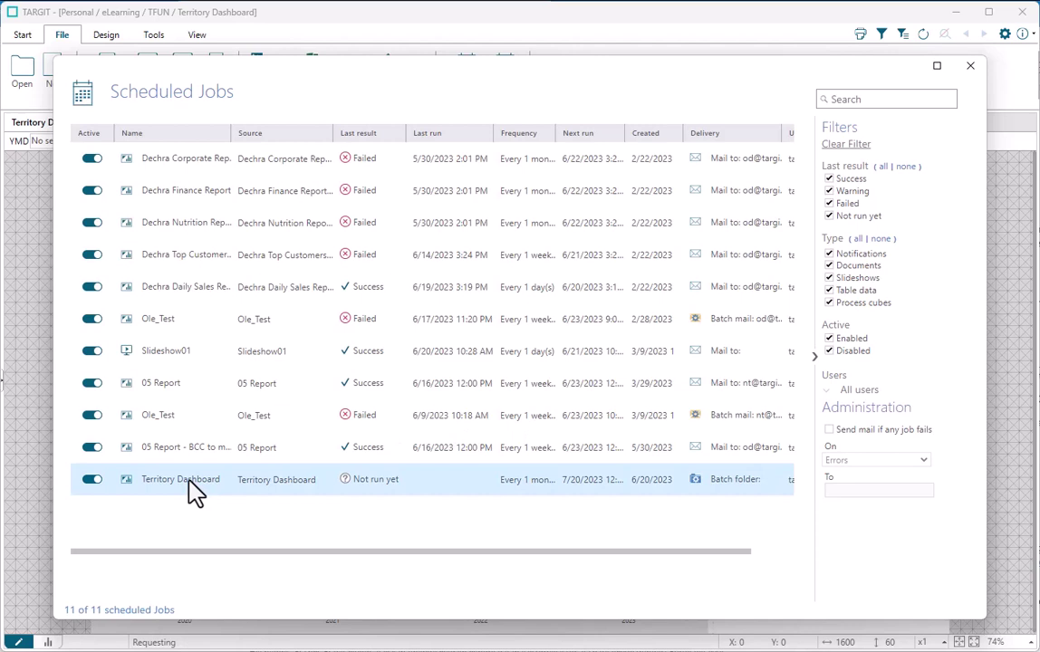
right_click(188, 480)
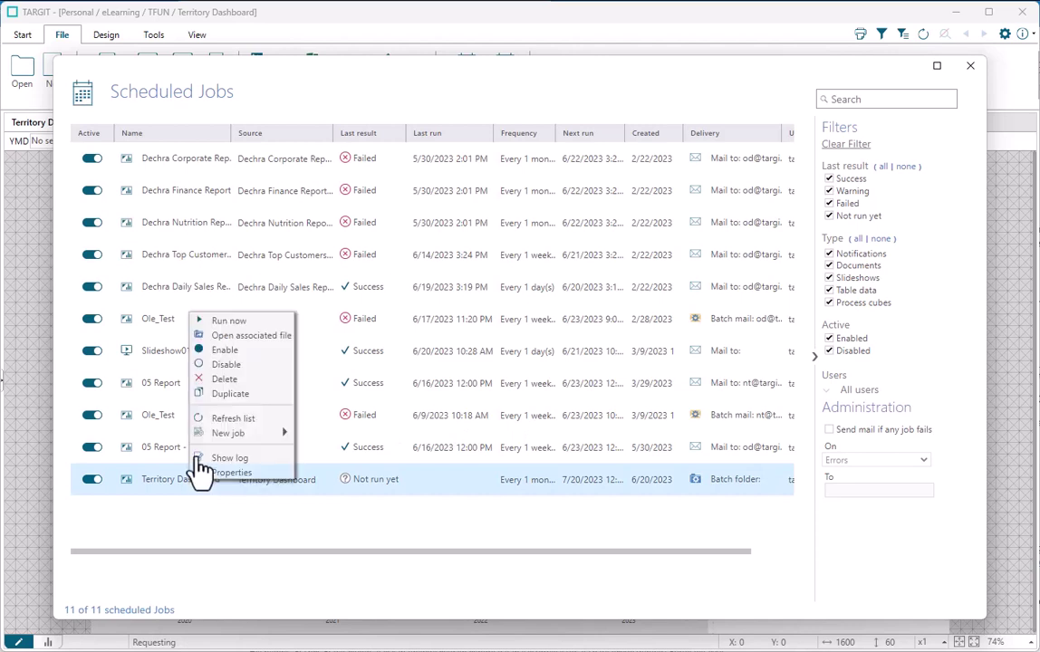
click(247, 326)
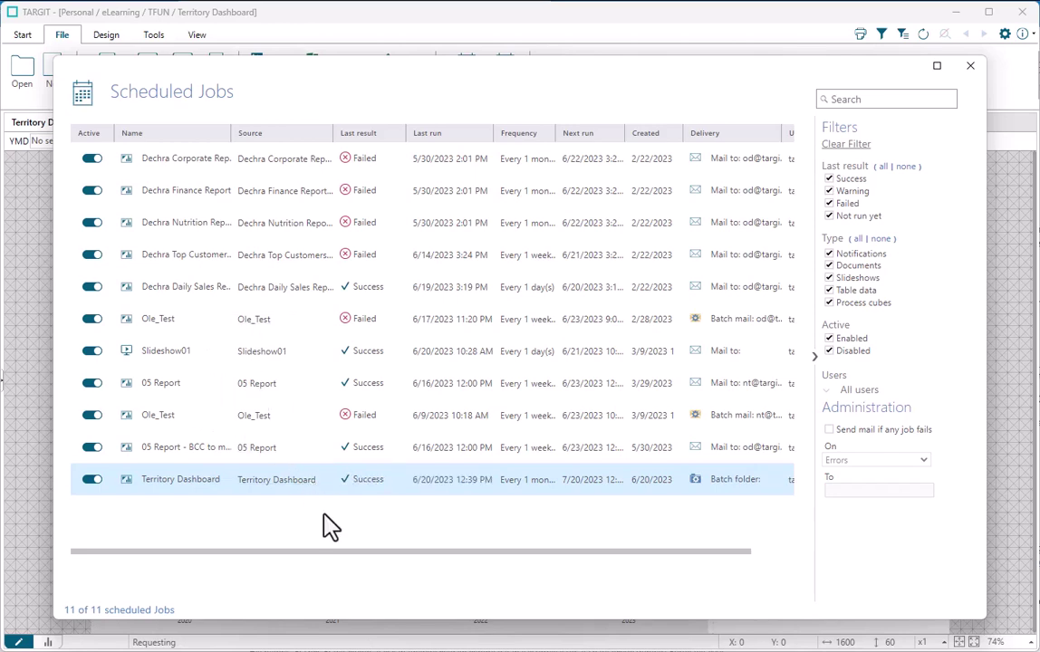
Refresh Documents > Shared > Output to show the three territory PDFs
click(971, 69)
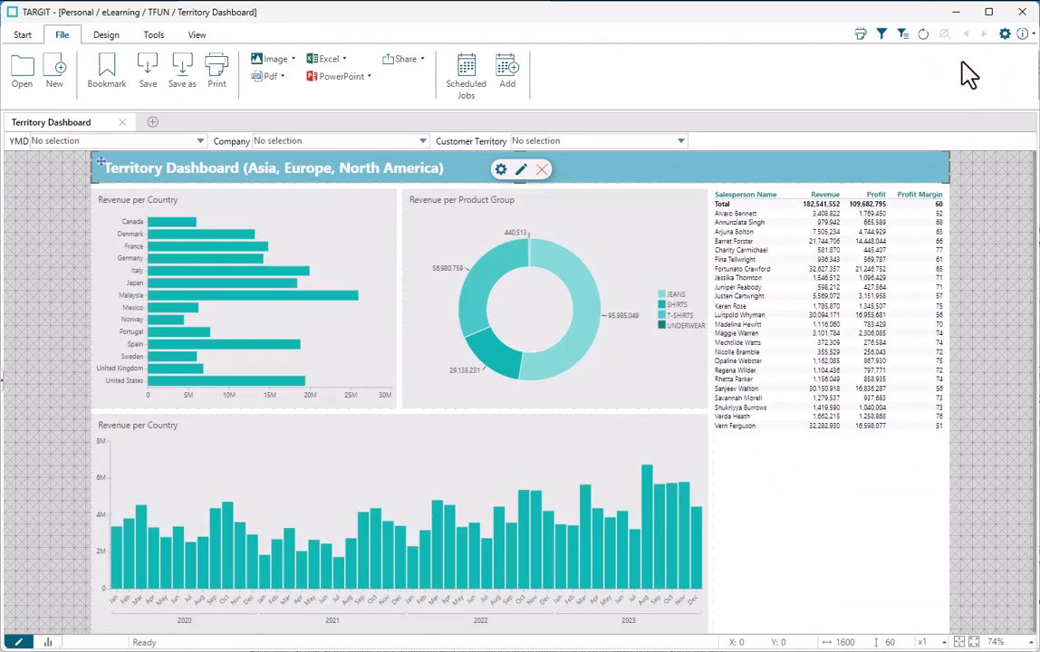
click(26, 77)
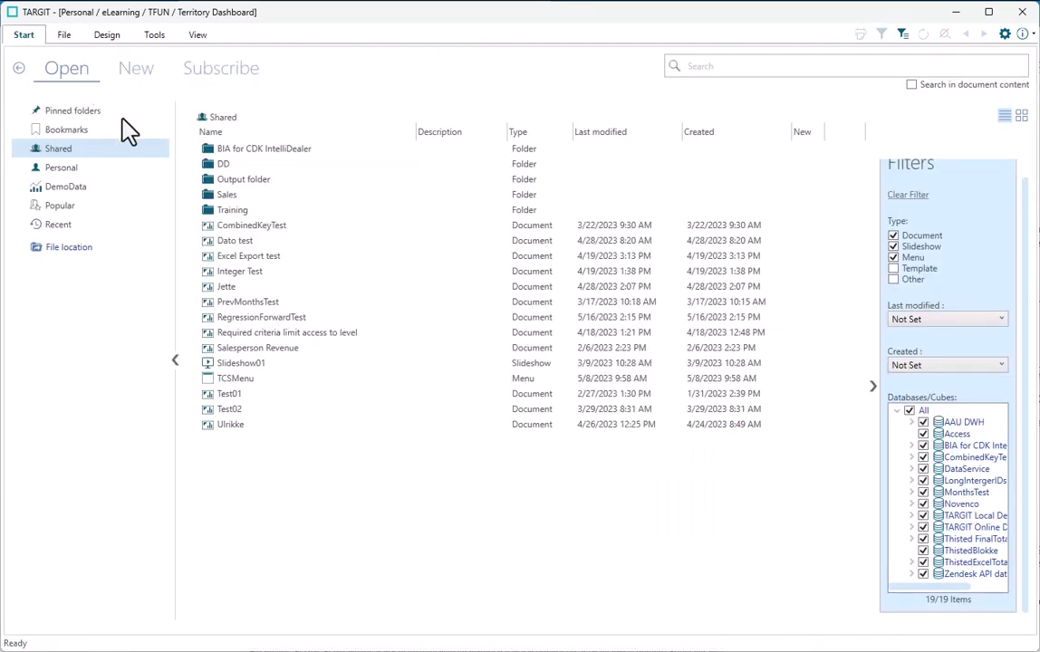
double_click(210, 177)
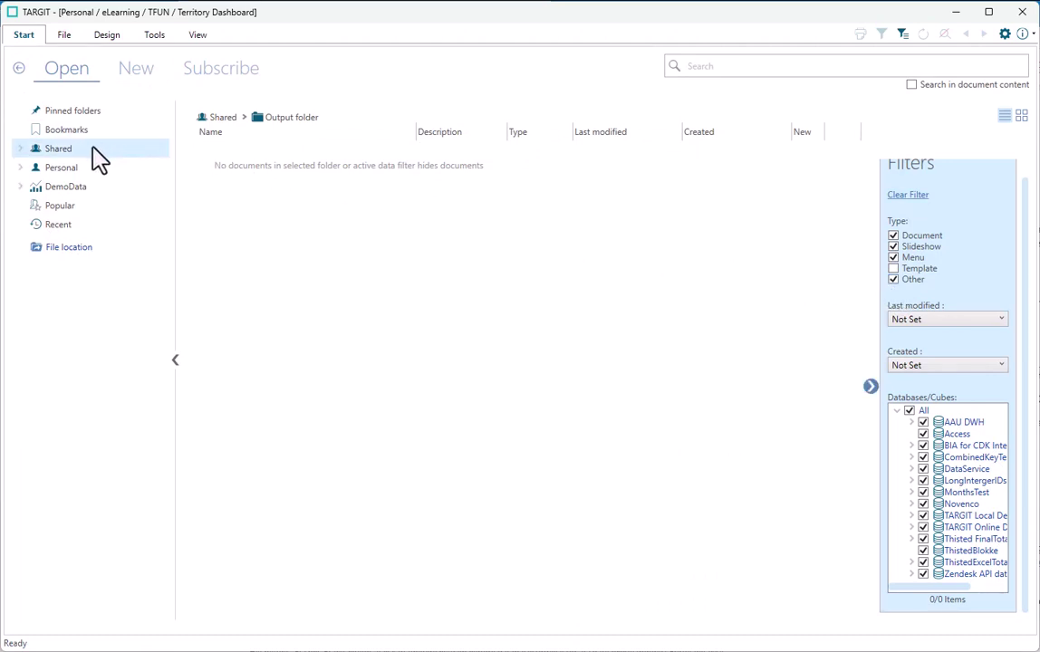
click(19, 149)
right_click(92, 207)
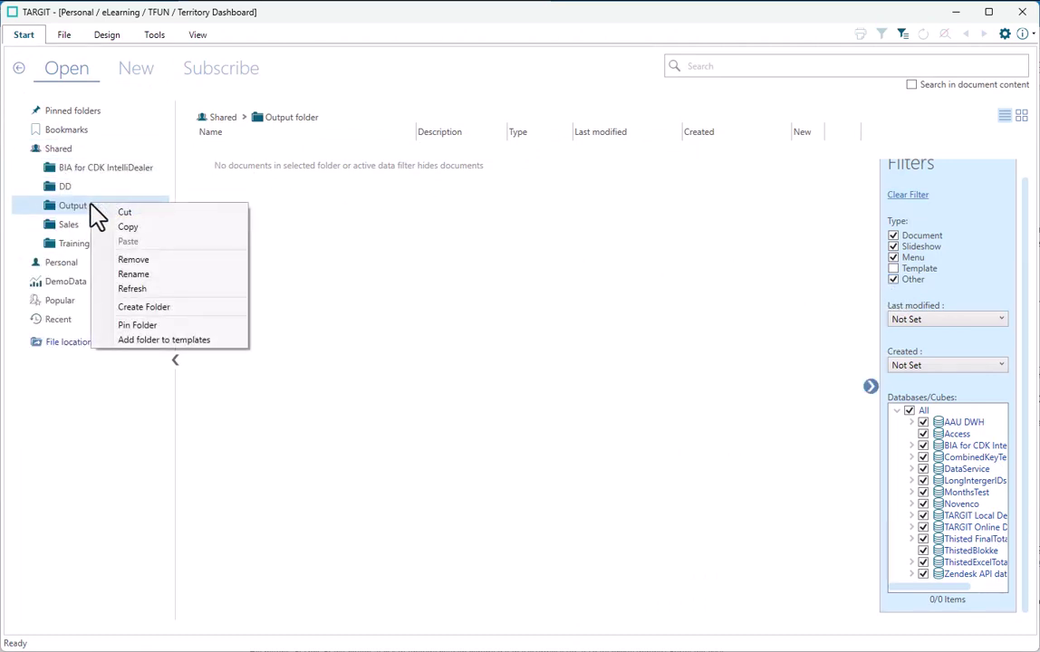
click(134, 288)
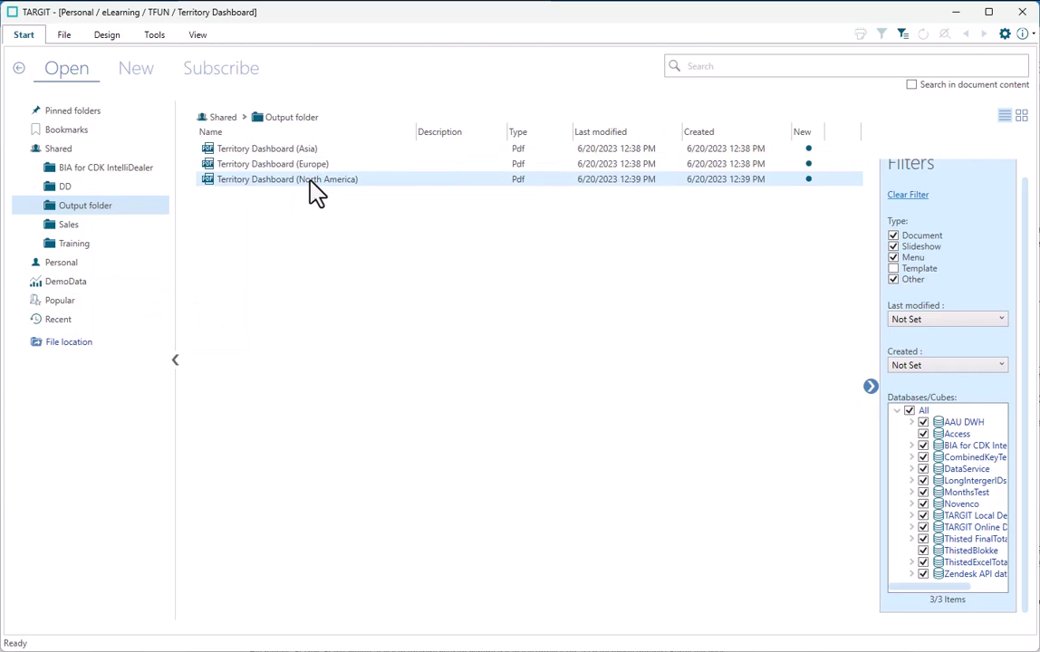
Change the Territory Dashboard job's export filename to 'Territory Dashboard ($b $a $t)' using parameters
click(64, 36)
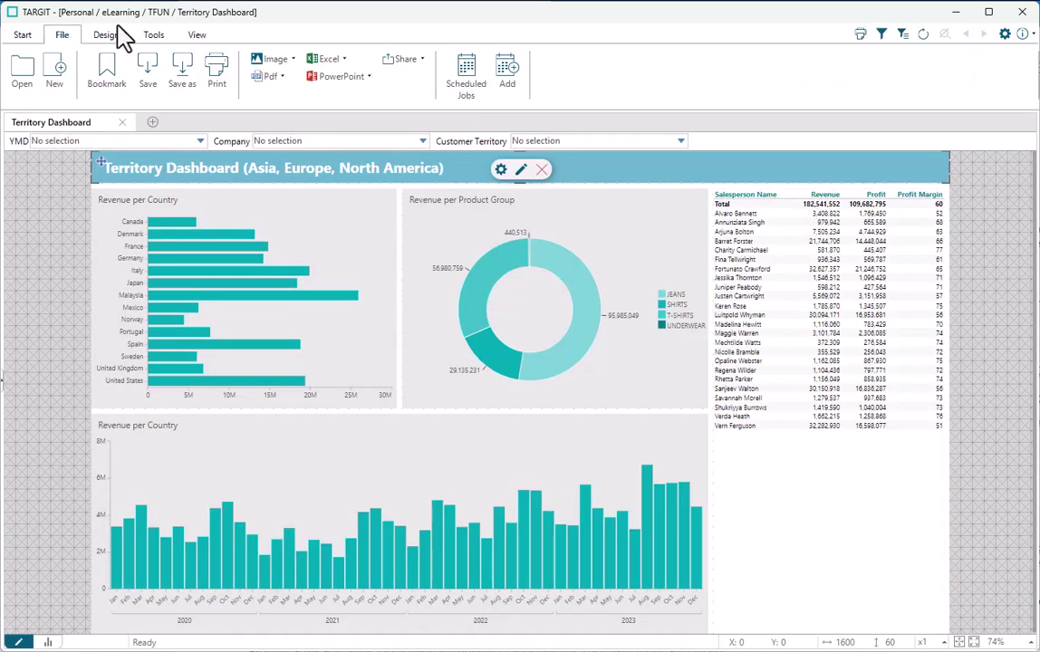
click(466, 88)
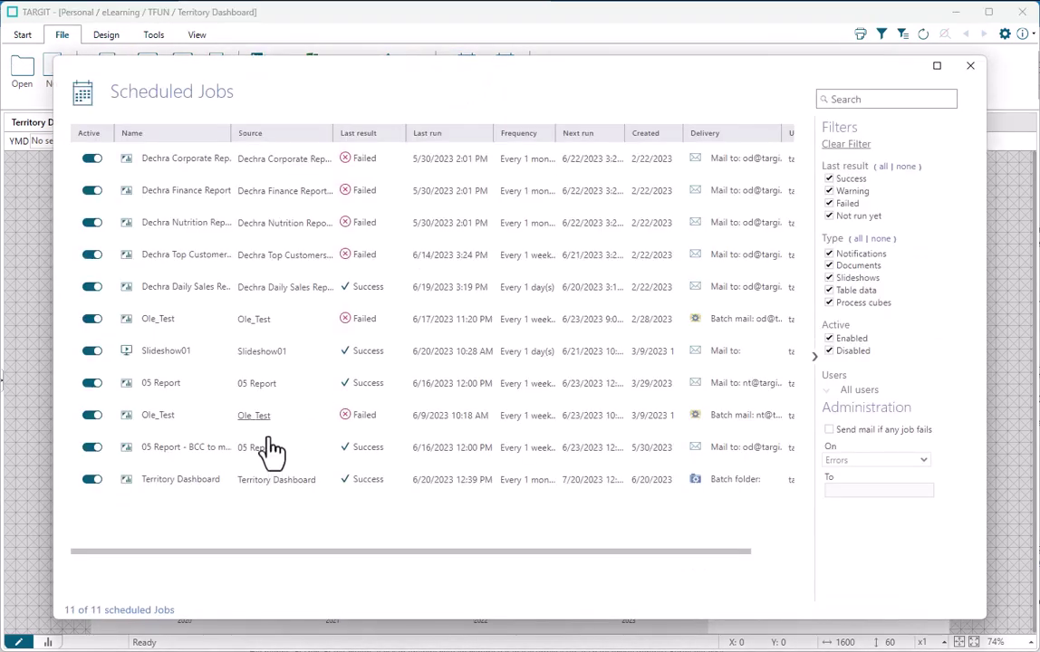
double_click(182, 480)
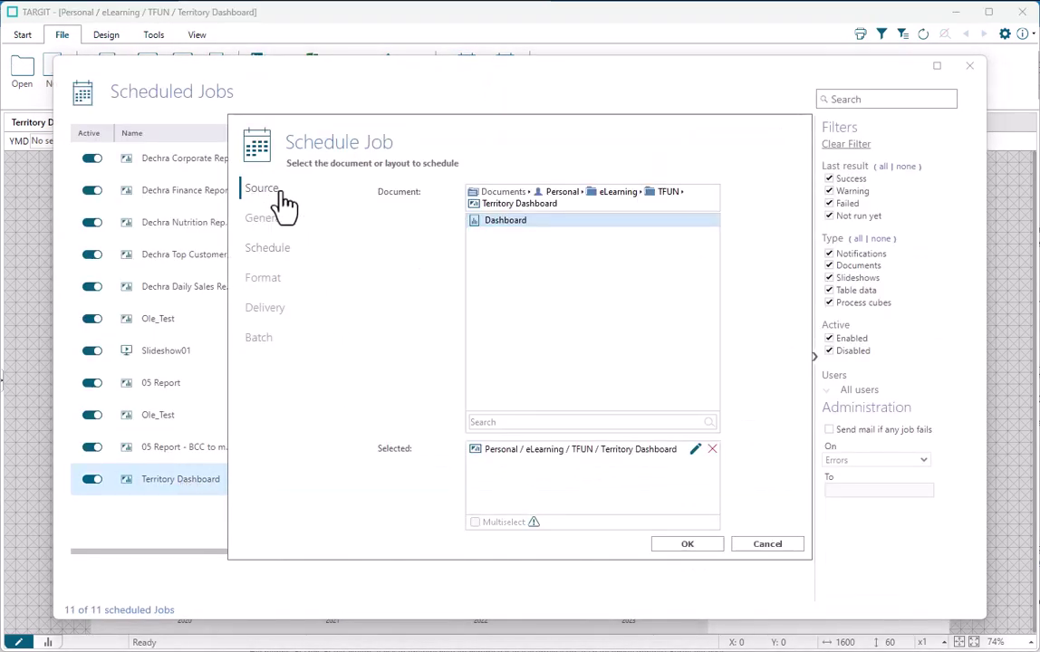
click(693, 450)
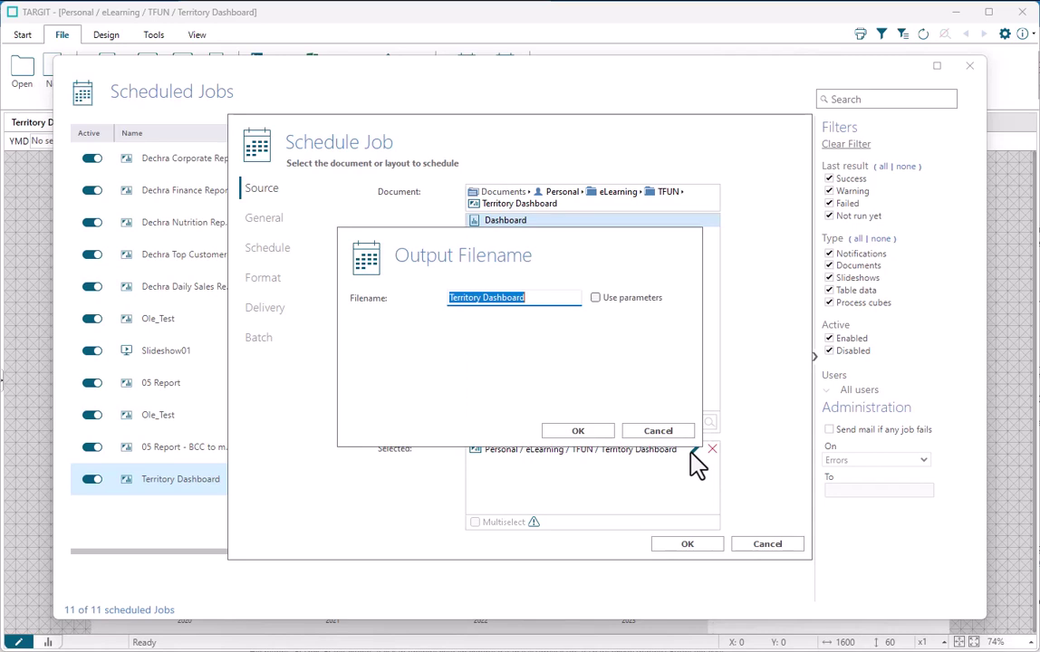
click(595, 298)
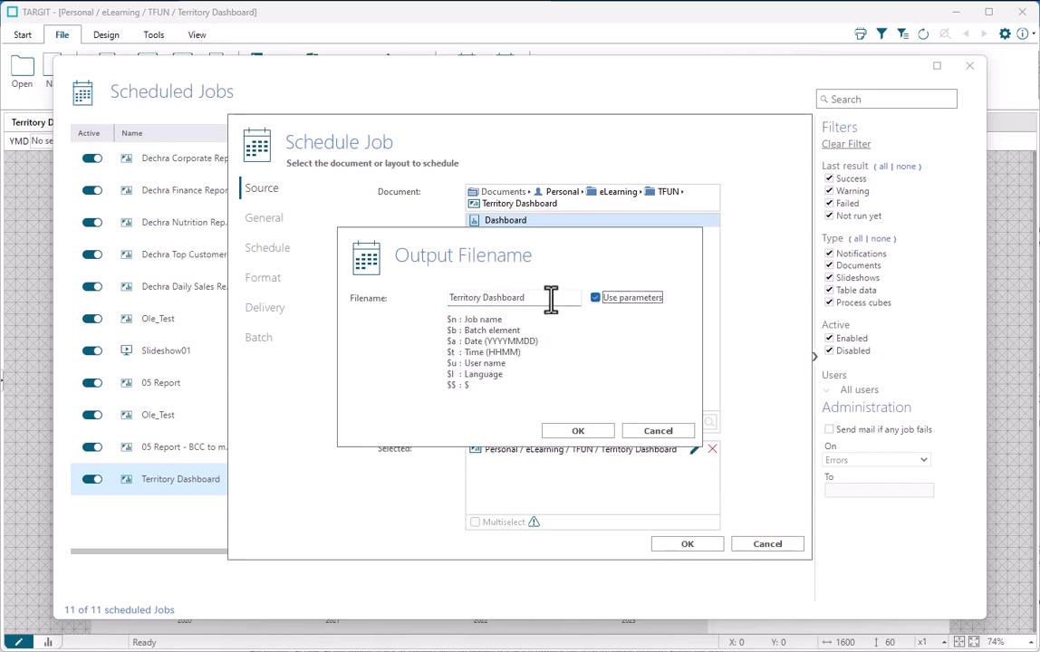
click(551, 299)
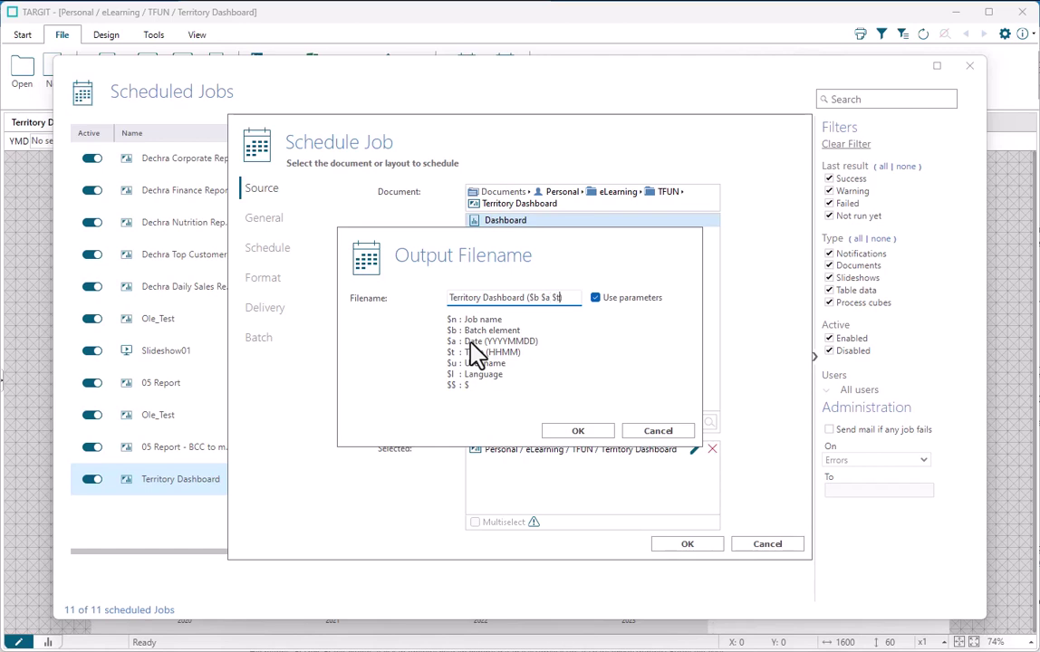
click(576, 431)
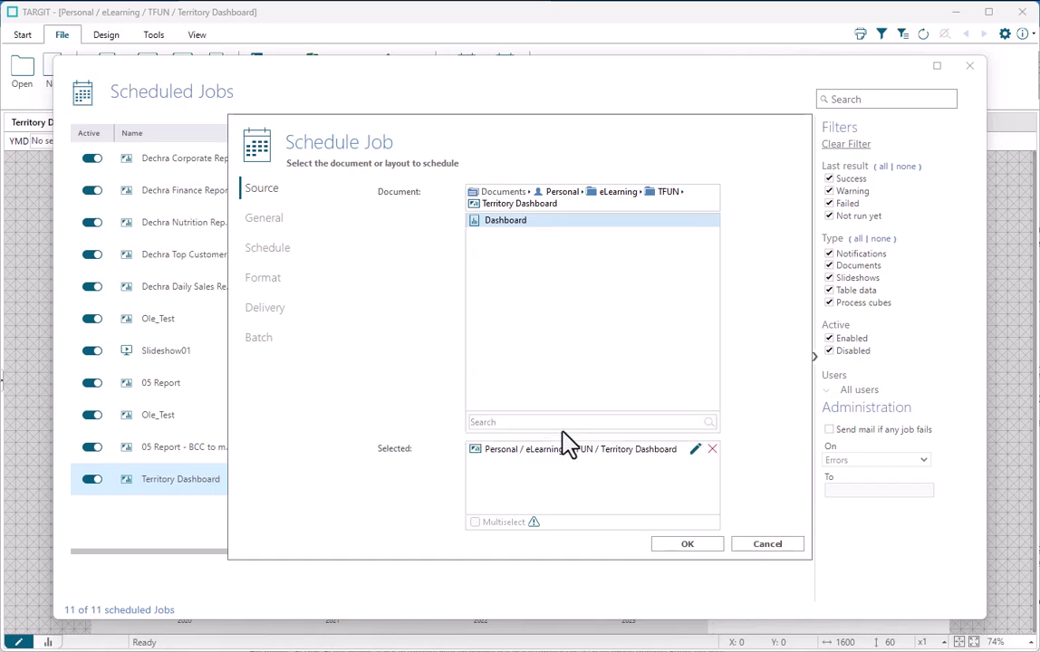
Save the edited job and run Territory Dashboard again now
click(681, 546)
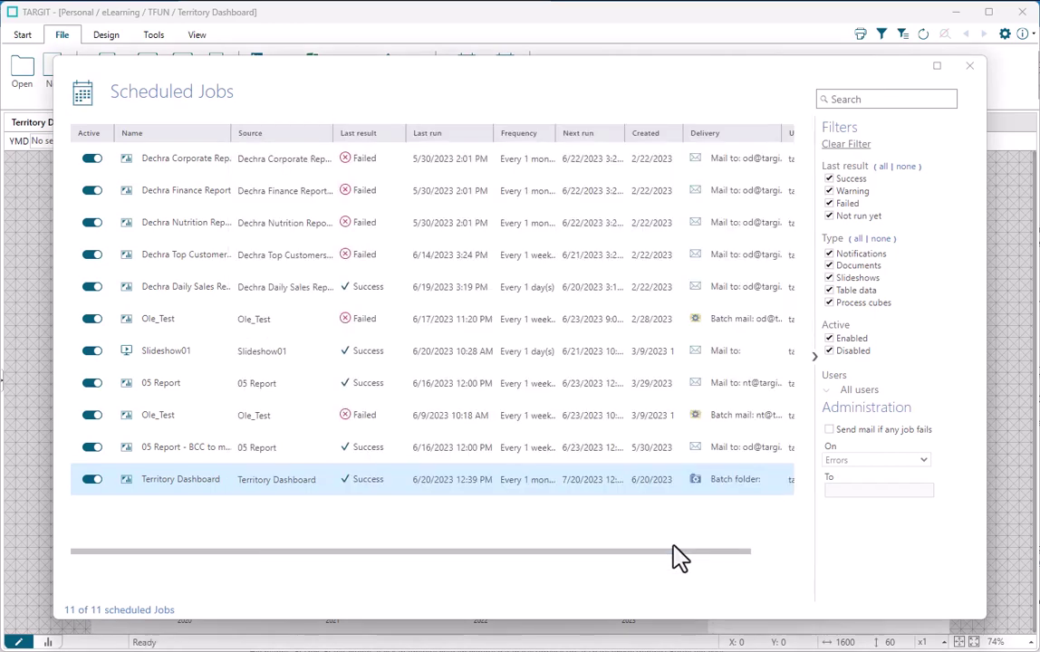
right_click(194, 484)
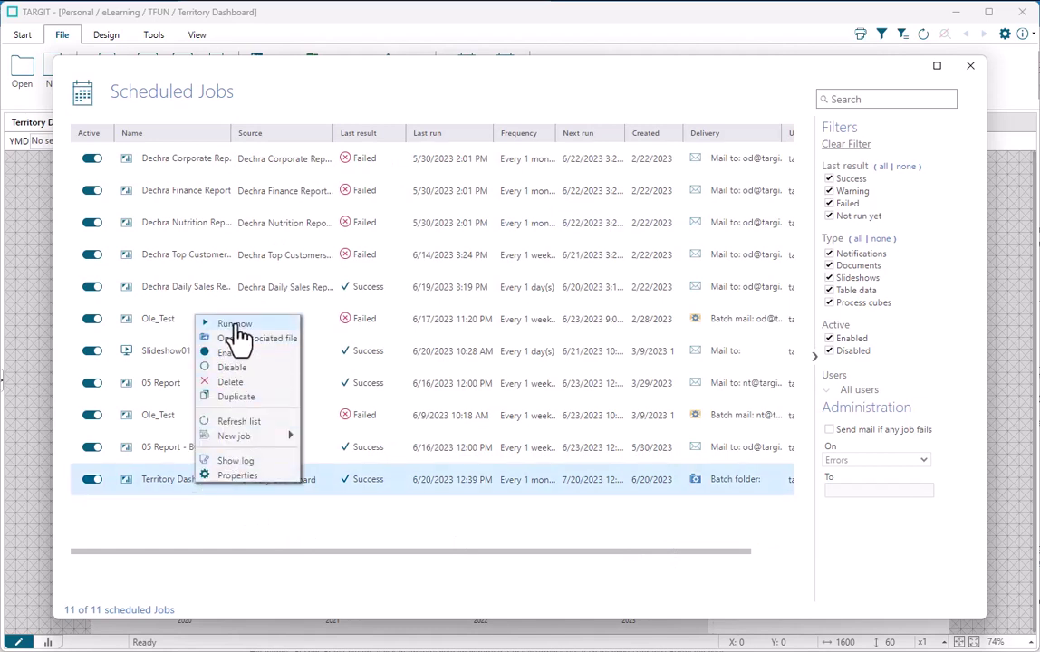
click(216, 292)
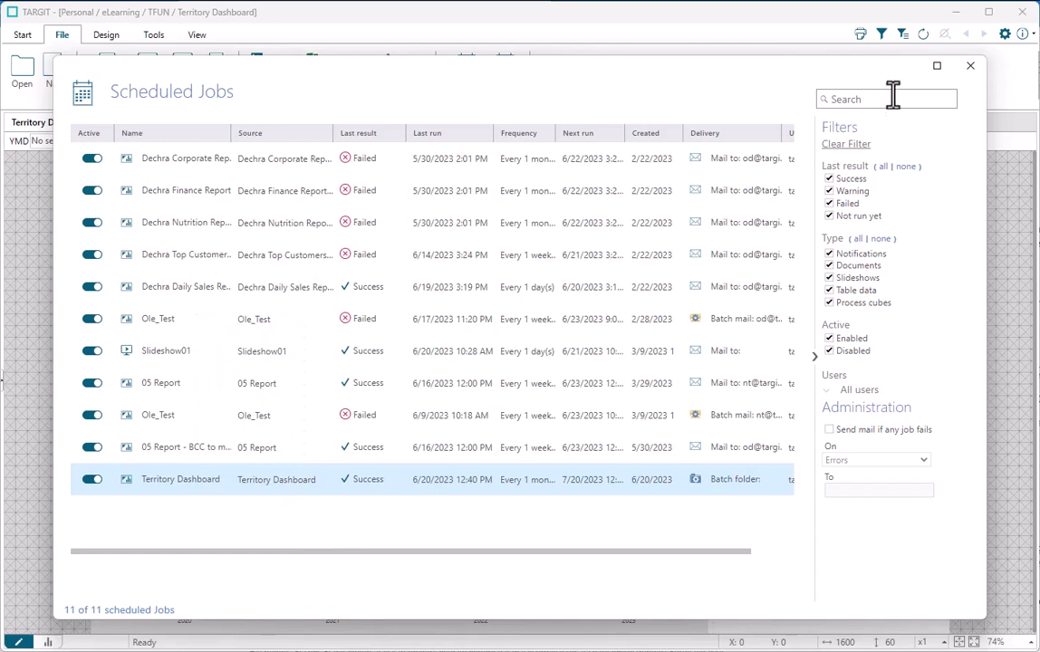
Refresh the Shared Output folder to list six PDFs and widen the Name column
click(969, 66)
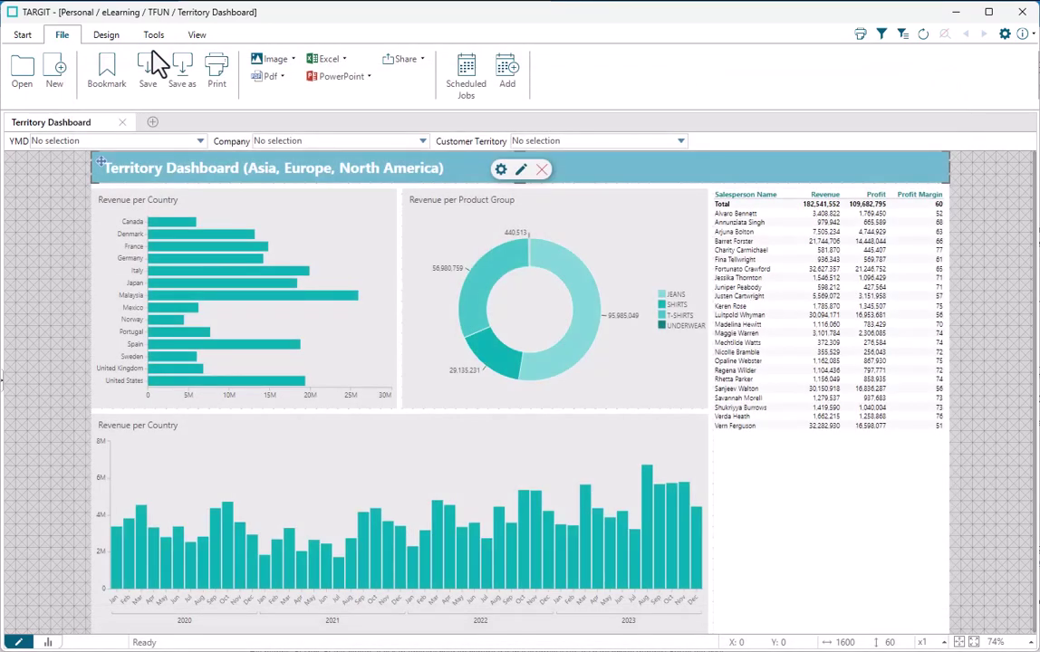
click(21, 74)
right_click(77, 208)
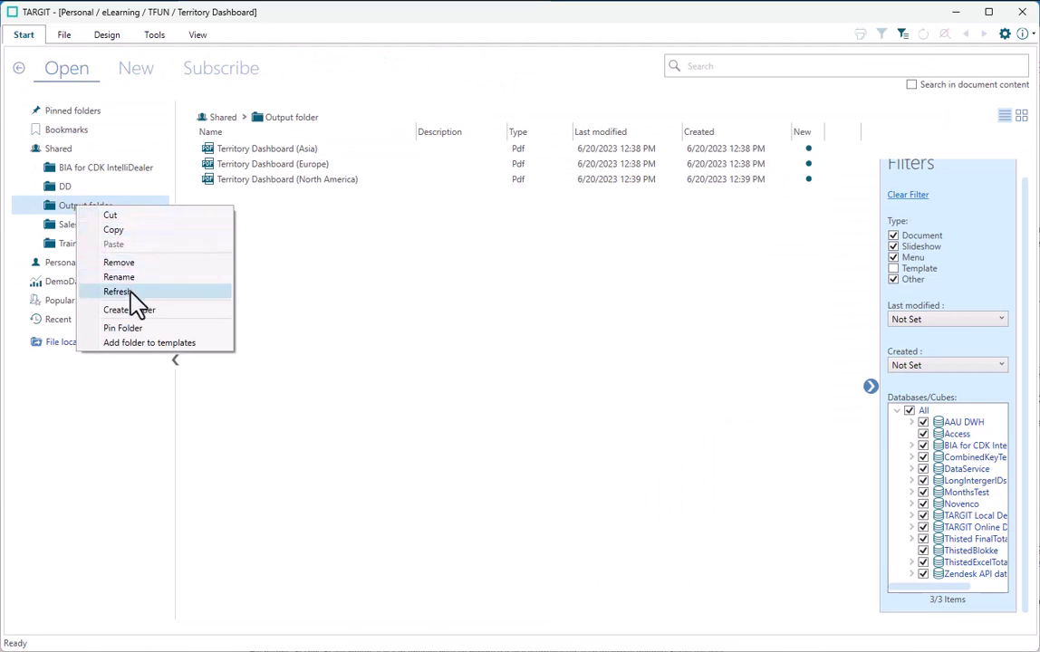
click(117, 292)
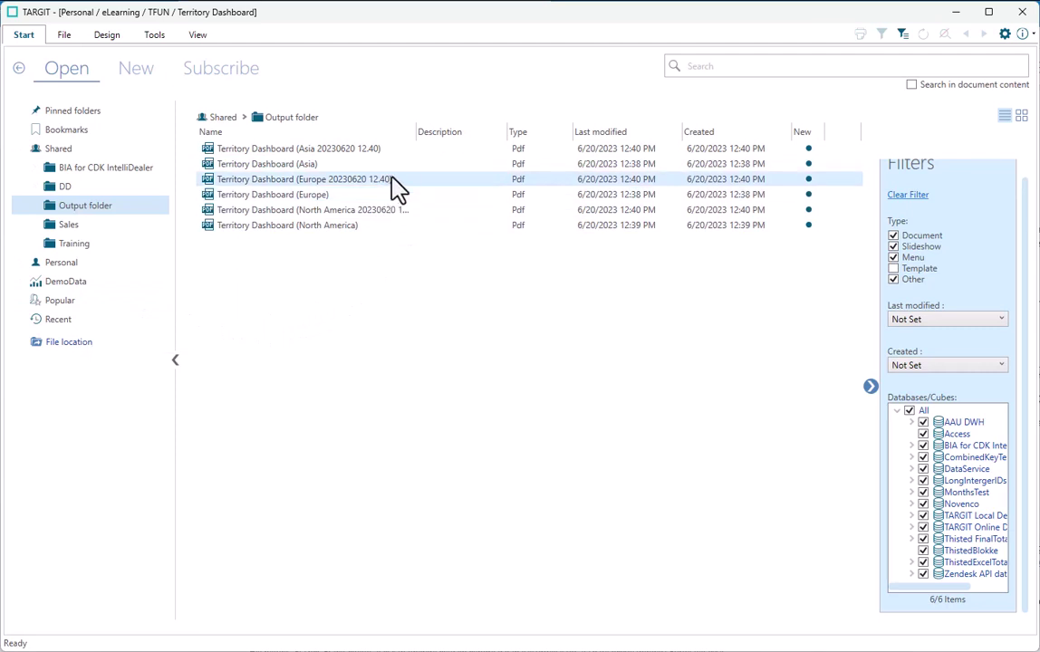
drag(413, 137, 441, 139)
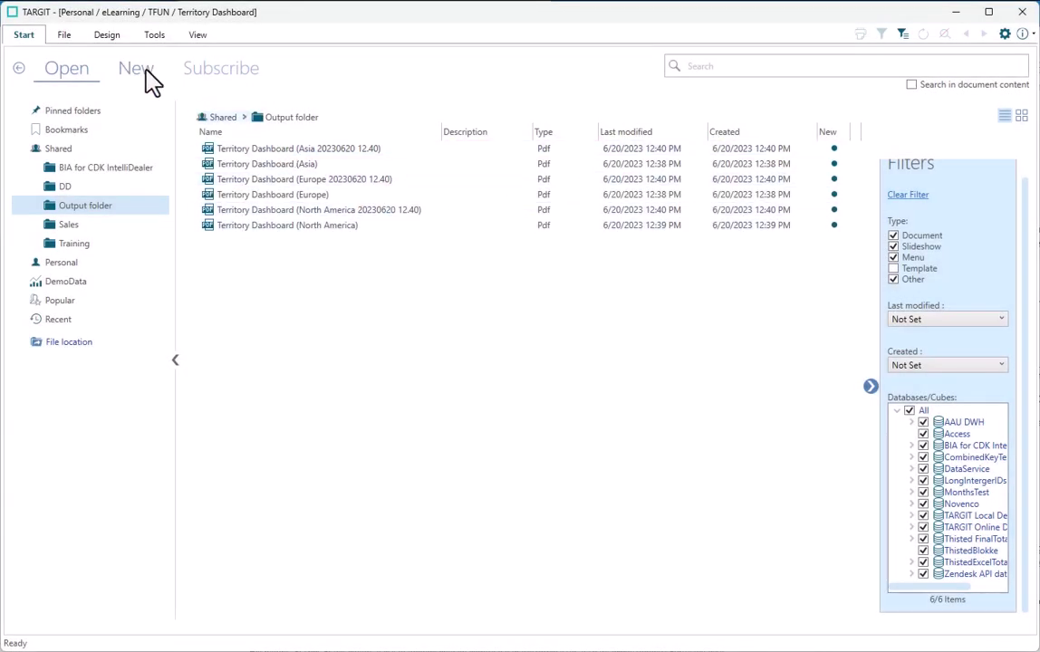
Run the Territory Dashboard scheduled job now, then return to the dashboard
click(65, 36)
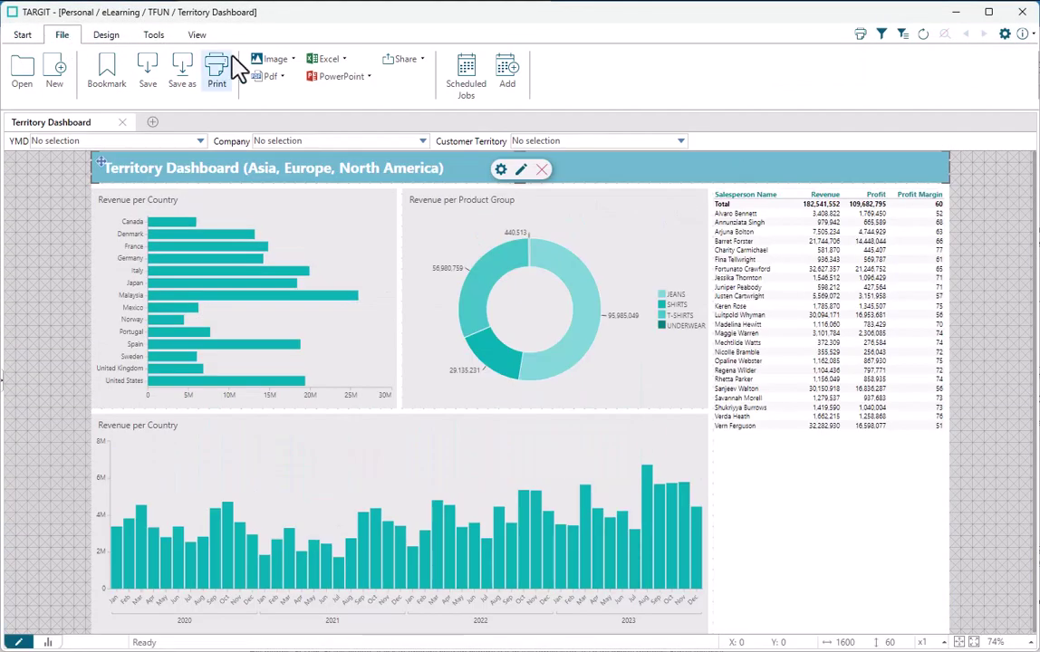
click(466, 67)
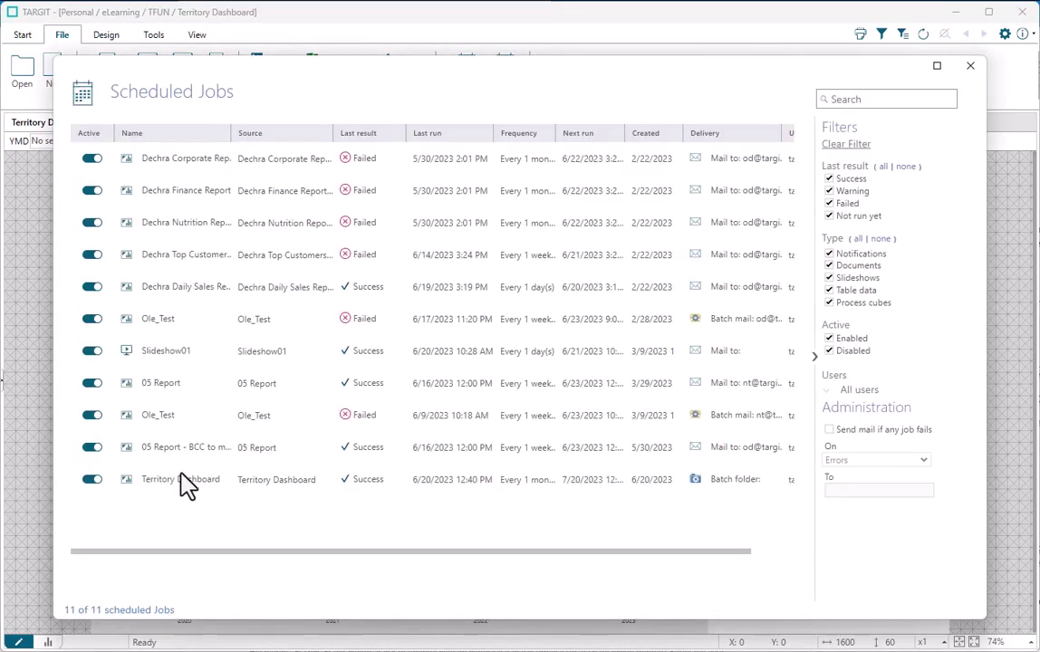
right_click(181, 479)
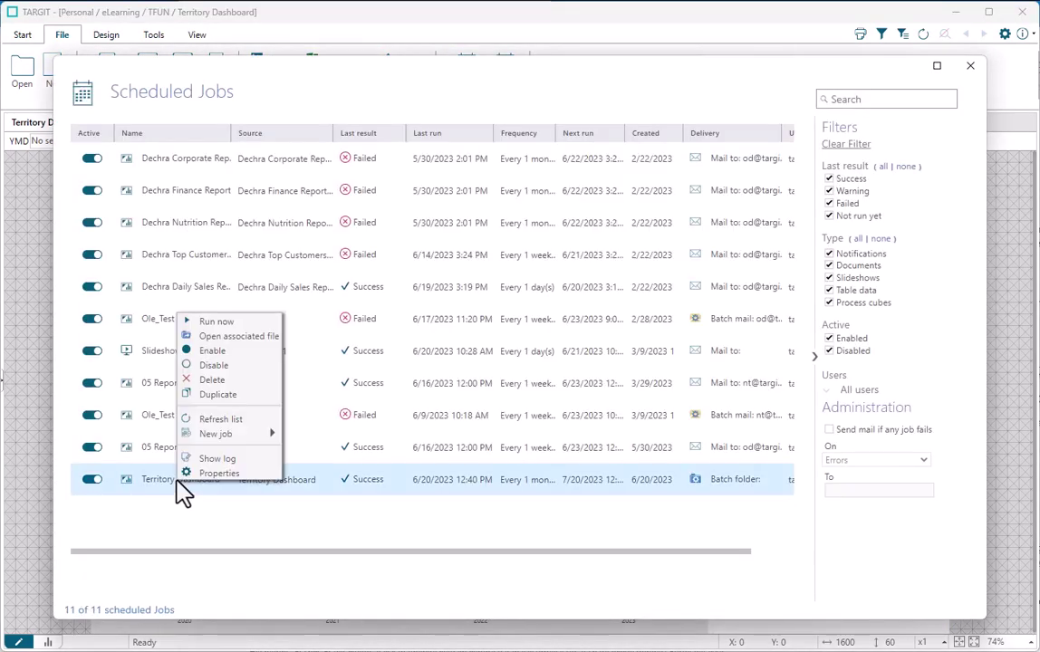
click(228, 322)
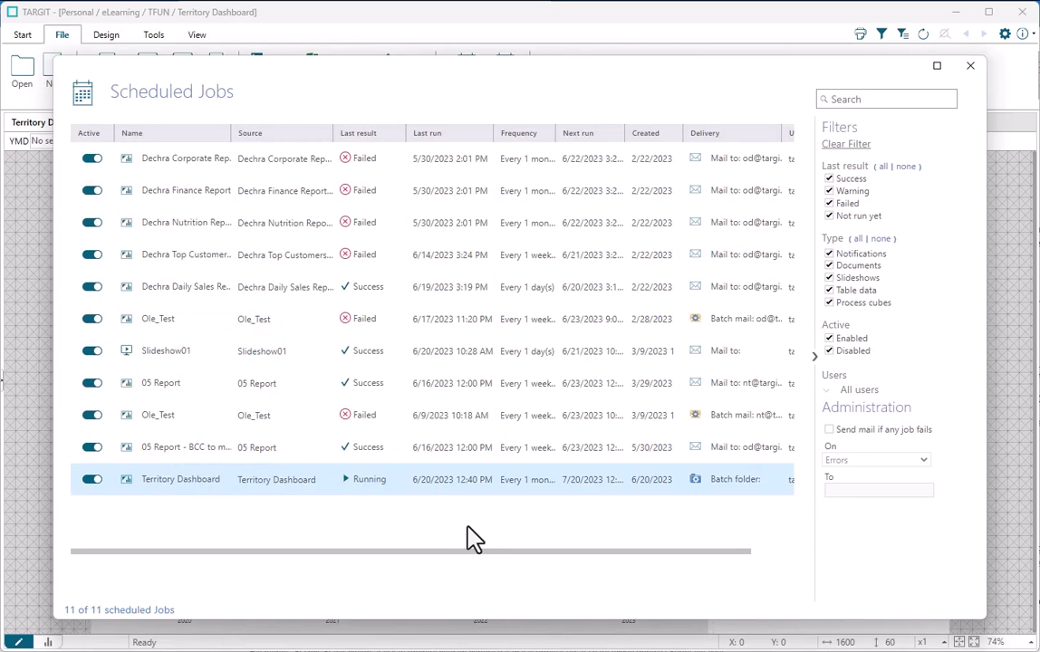
click(970, 67)
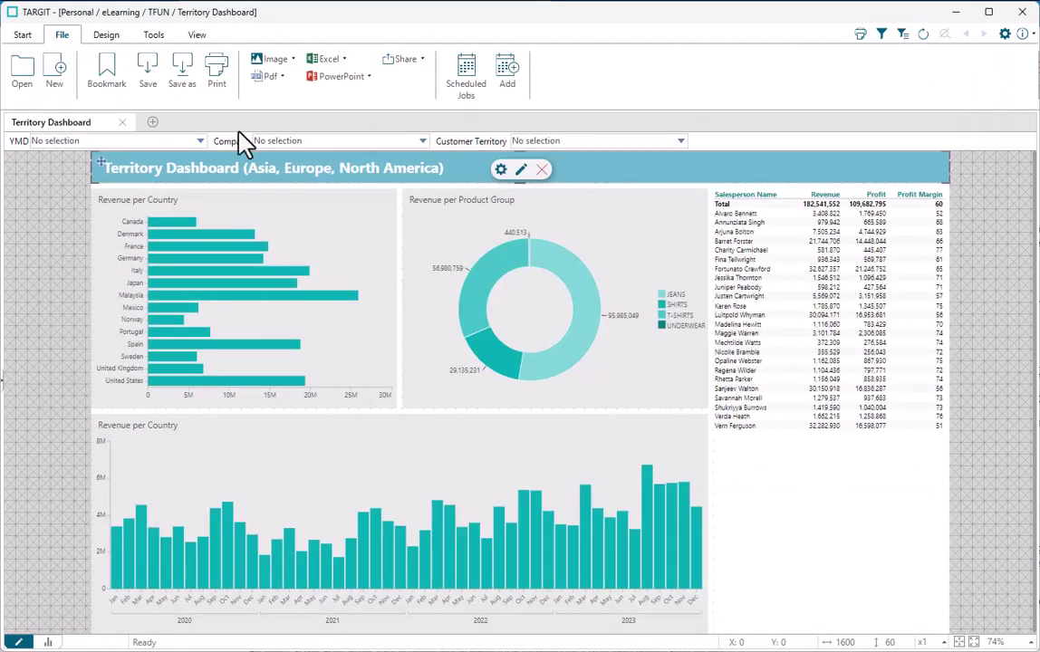
Refresh the Output folder to show the new Asia, Europe and North America PDFs stamped 20230620 12.41
click(27, 79)
right_click(92, 204)
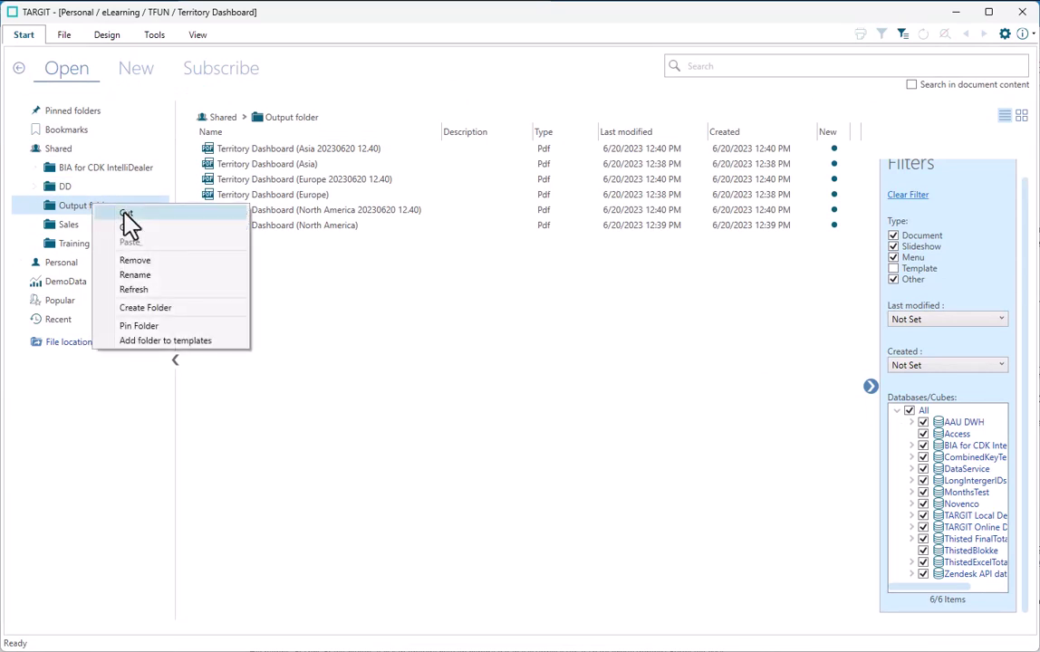
click(140, 288)
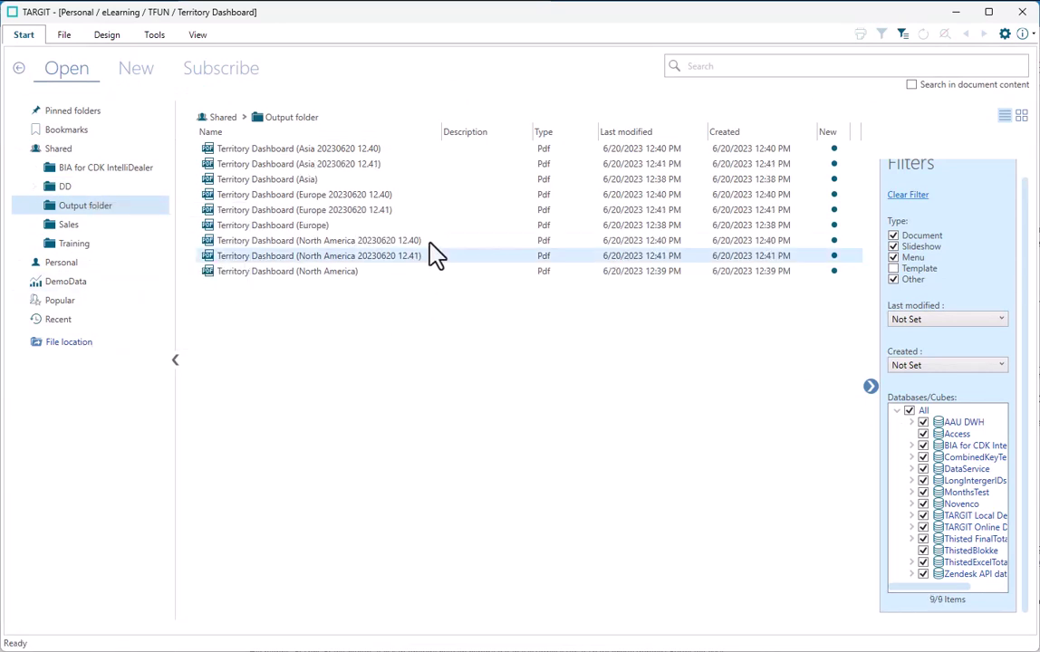